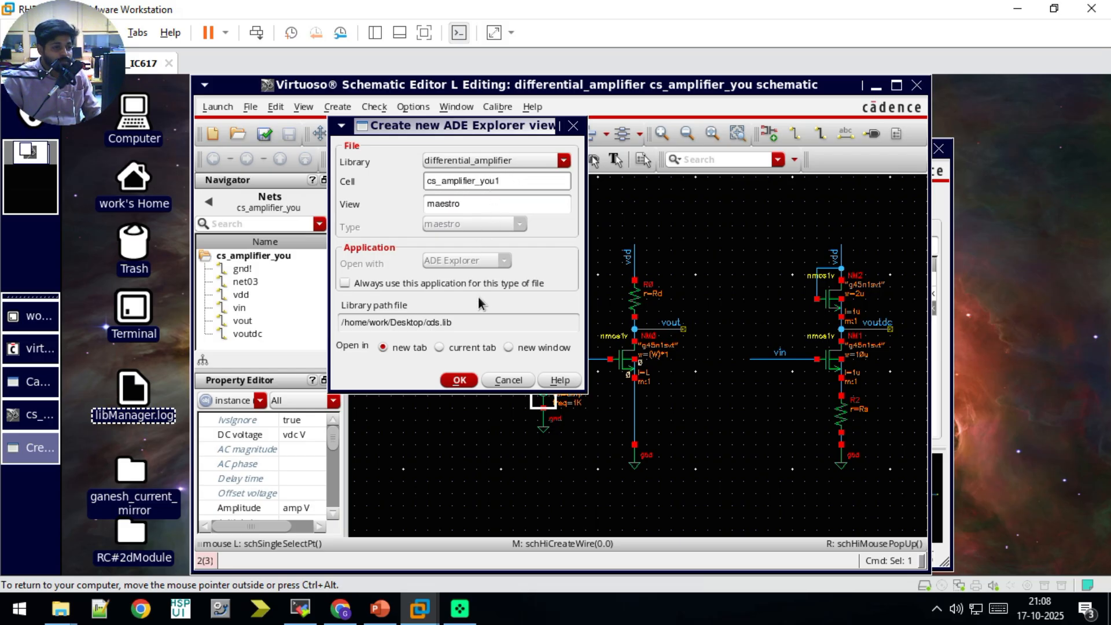
# Step: Create the maestro view for cell cs_amplifier_you1 in a new tab and choose a dc analysis that saves the DC operating point
pyautogui.press('BackSpace')
pyautogui.click(461, 377)
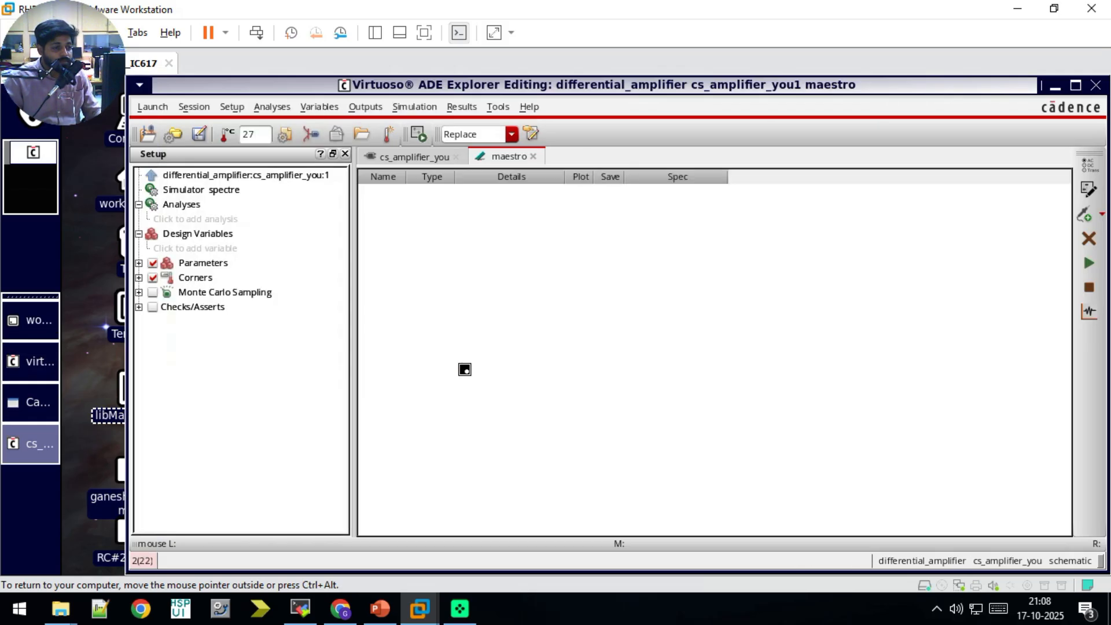
pyautogui.click(171, 219)
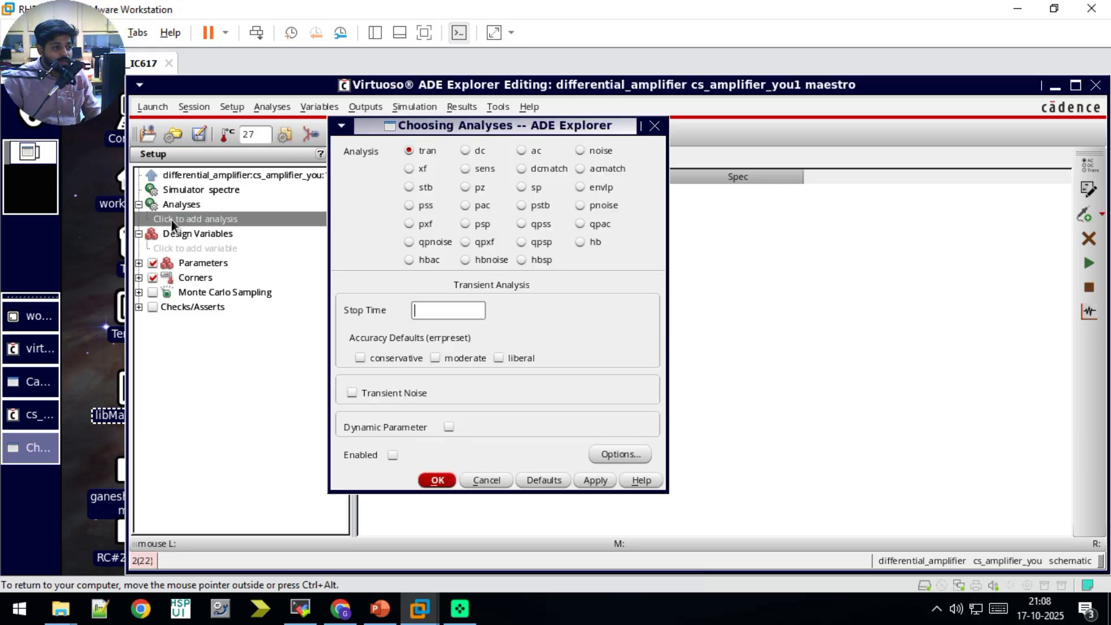
pyautogui.click(465, 151)
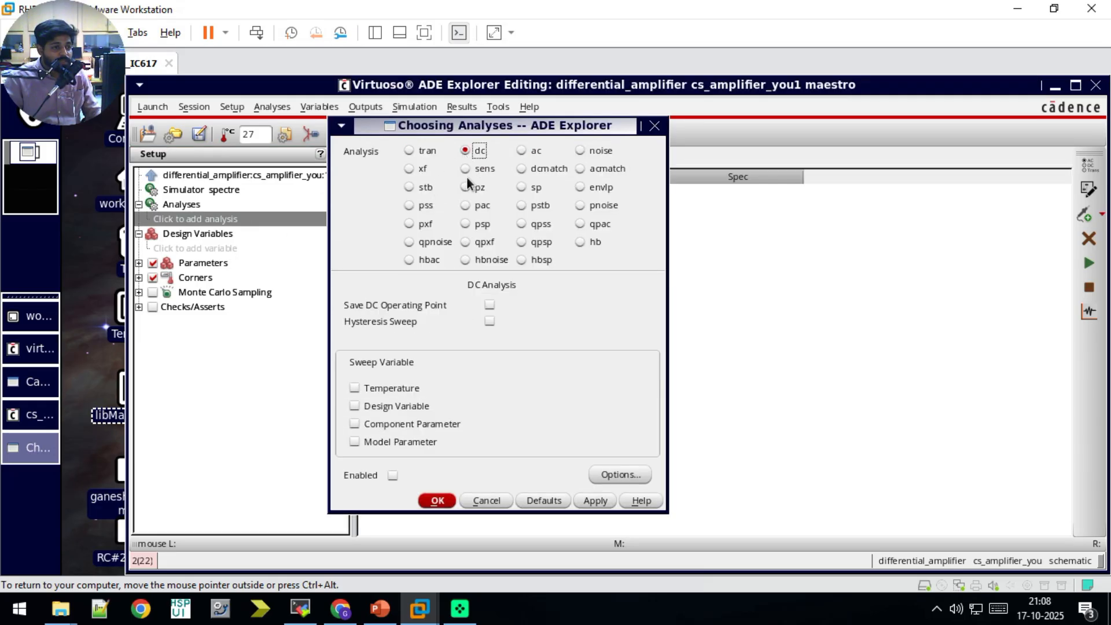
pyautogui.click(489, 304)
# Step: Make the dc analysis sweep a component parameter, choosing the DC voltage of the vin source V1
pyautogui.click(399, 423)
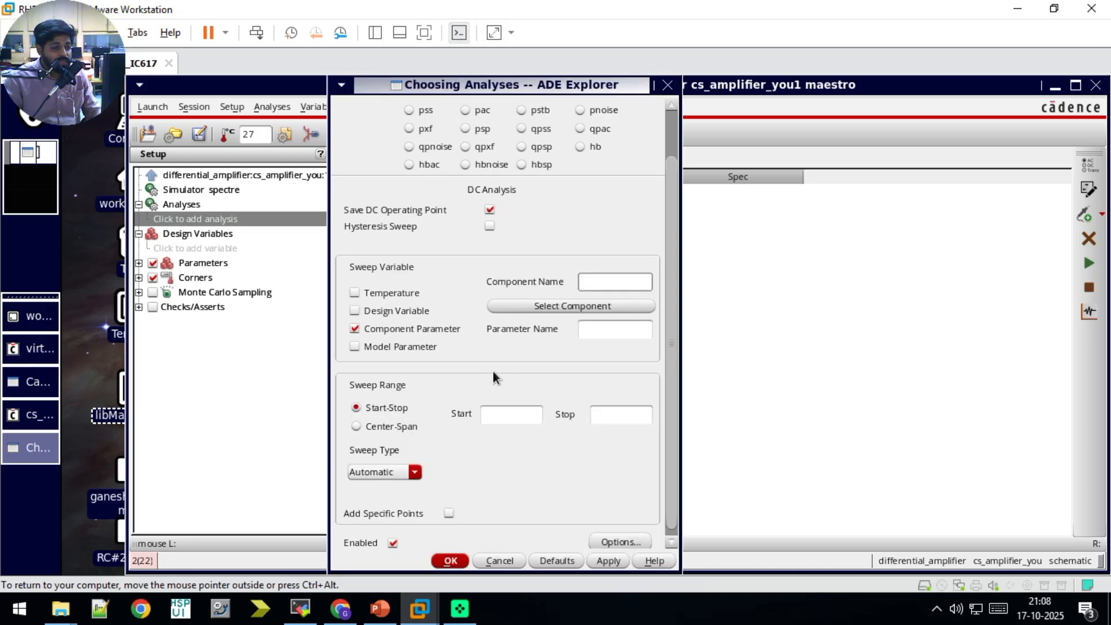
pyautogui.click(578, 306)
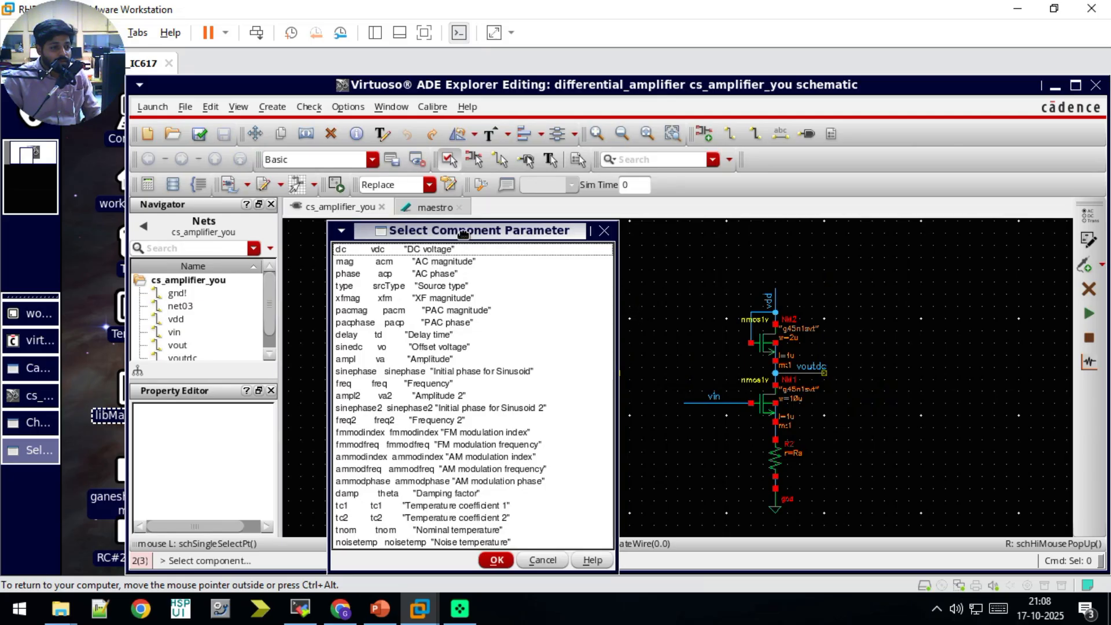
pyautogui.moveTo(463, 234); pyautogui.dragTo(658, 233)
pyautogui.click(483, 439)
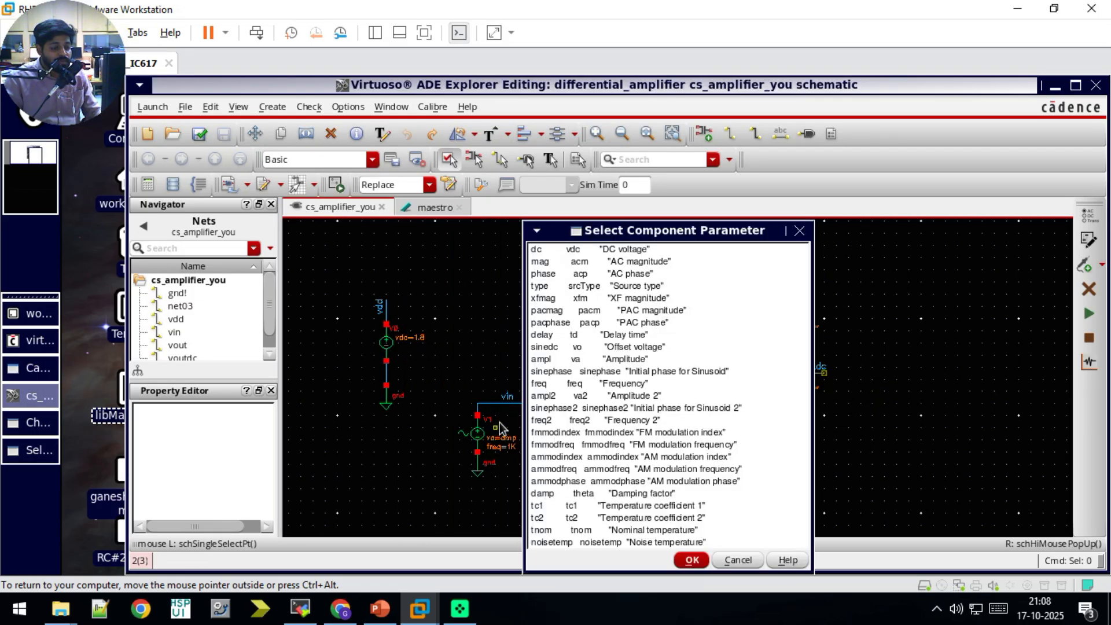
pyautogui.click(538, 250)
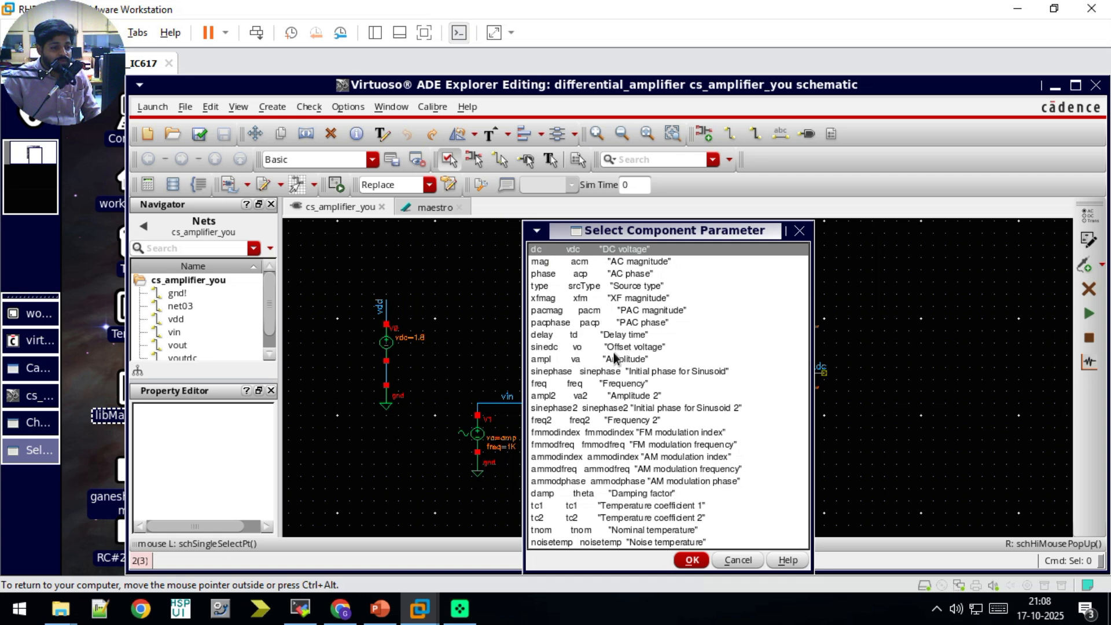
pyautogui.click(689, 560)
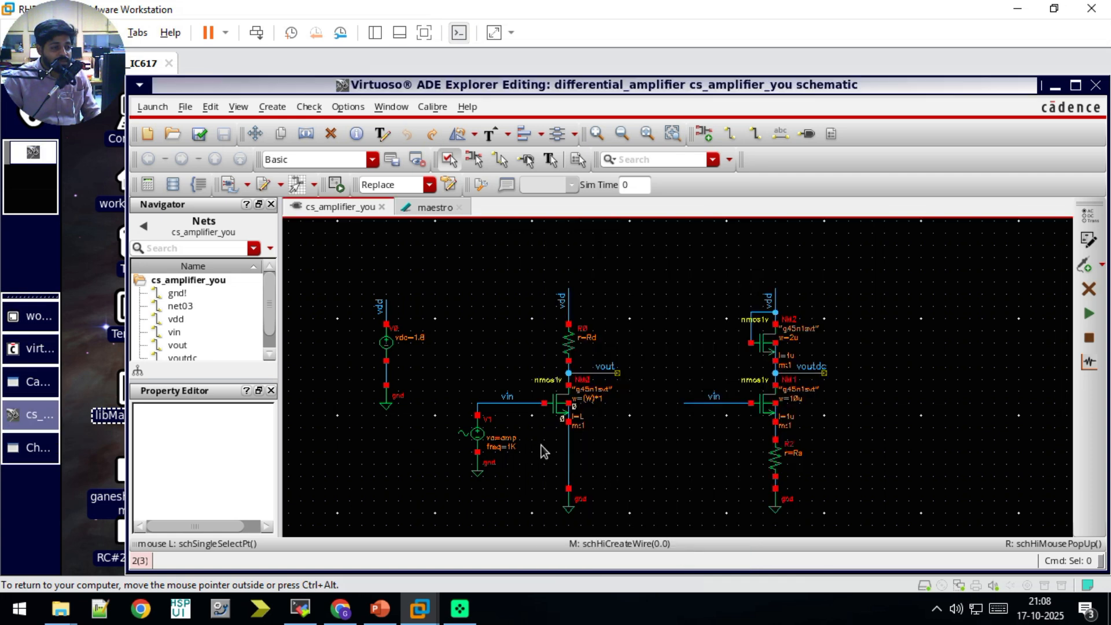
# Step: Set the dc sweep range from 0 to 1.8 and apply the analysis
pyautogui.hotkey('alt', 'Tab')
pyautogui.click(515, 417)
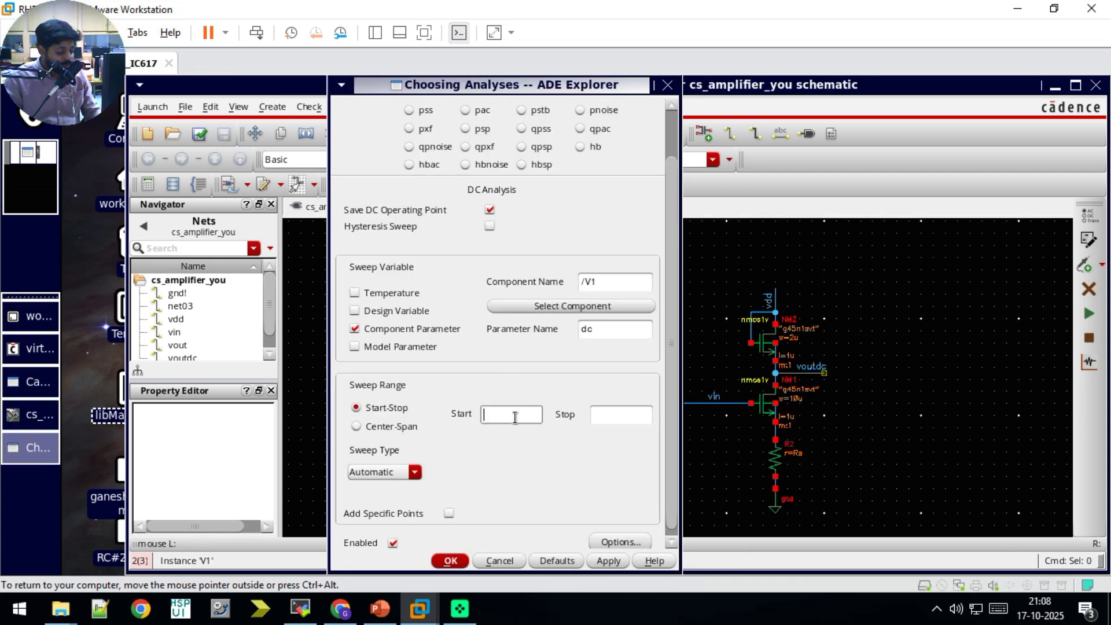
pyautogui.write('0')
pyautogui.press('Tab')
pyautogui.write('1.')
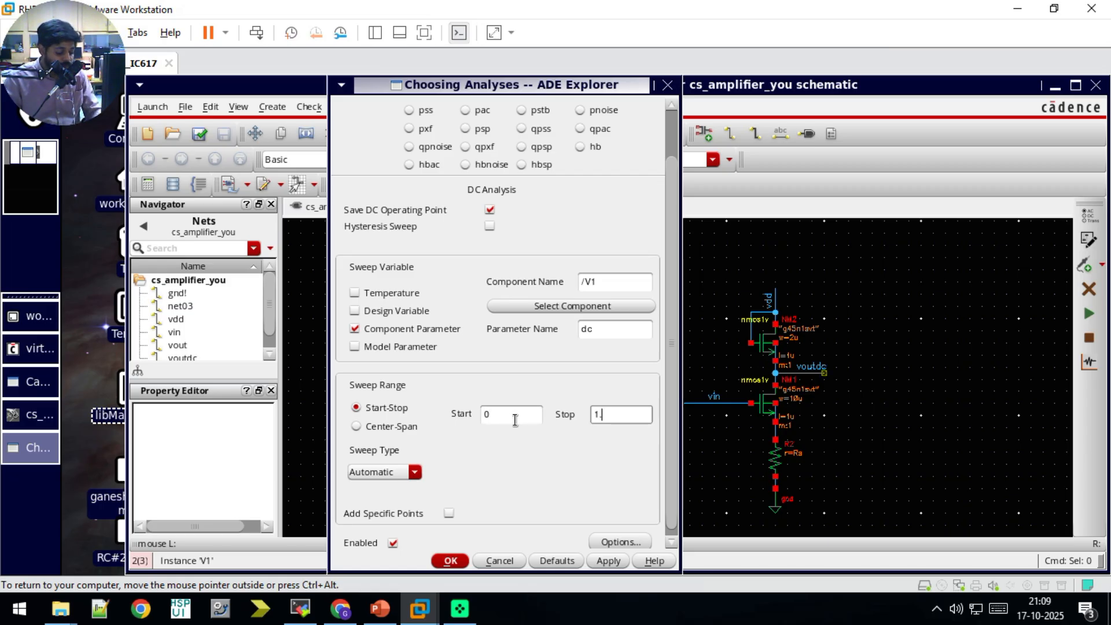
pyautogui.write('8')
pyautogui.press('Return')
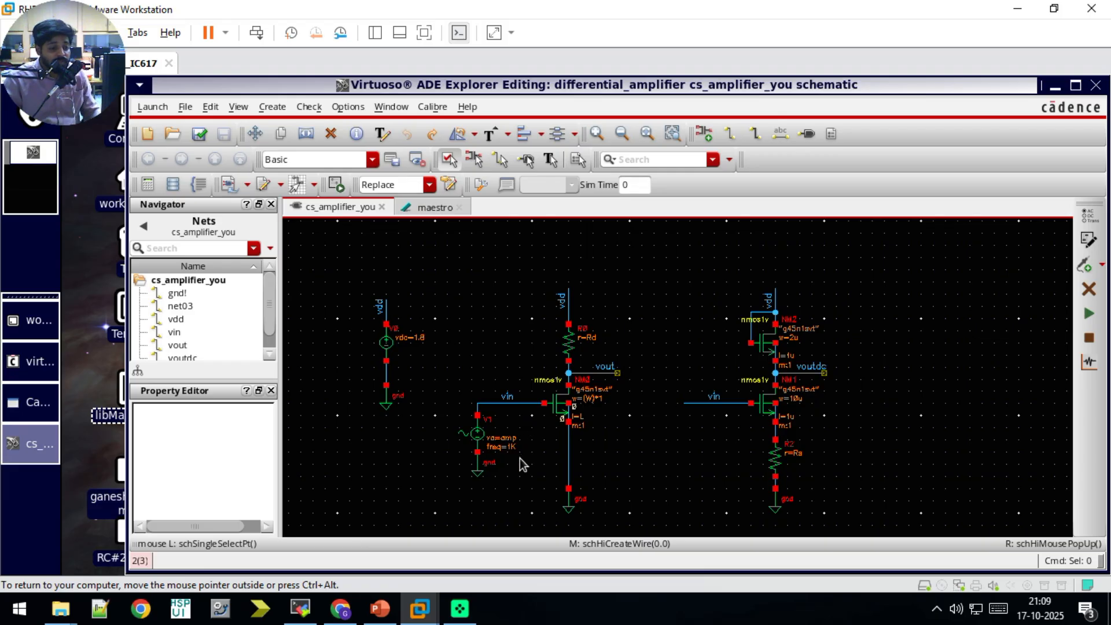
pyautogui.click(380, 608)
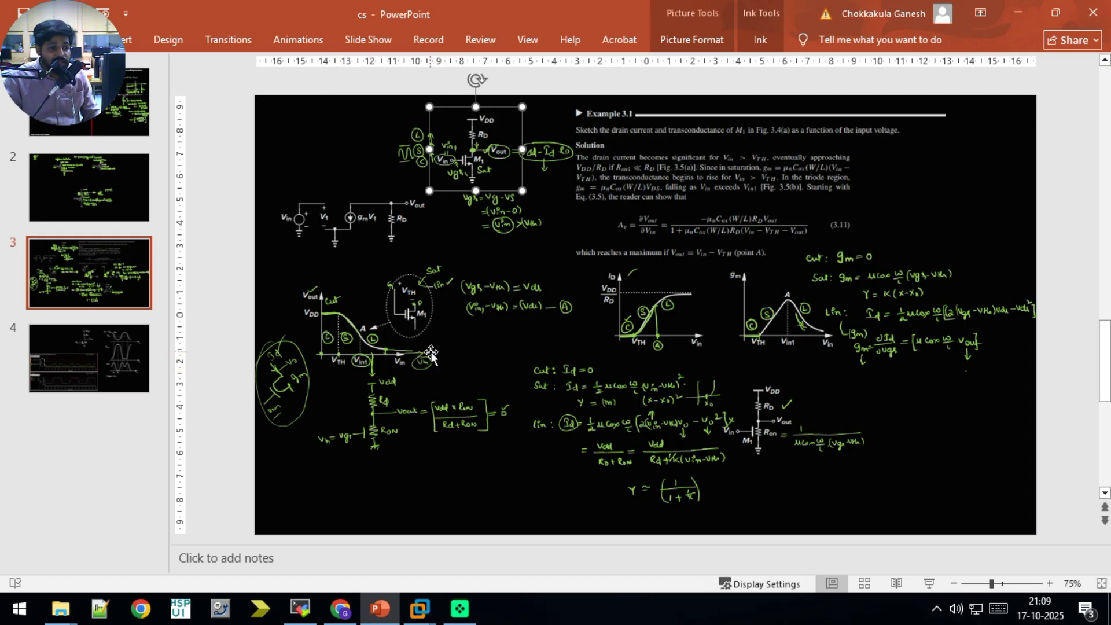
pyautogui.click(383, 609)
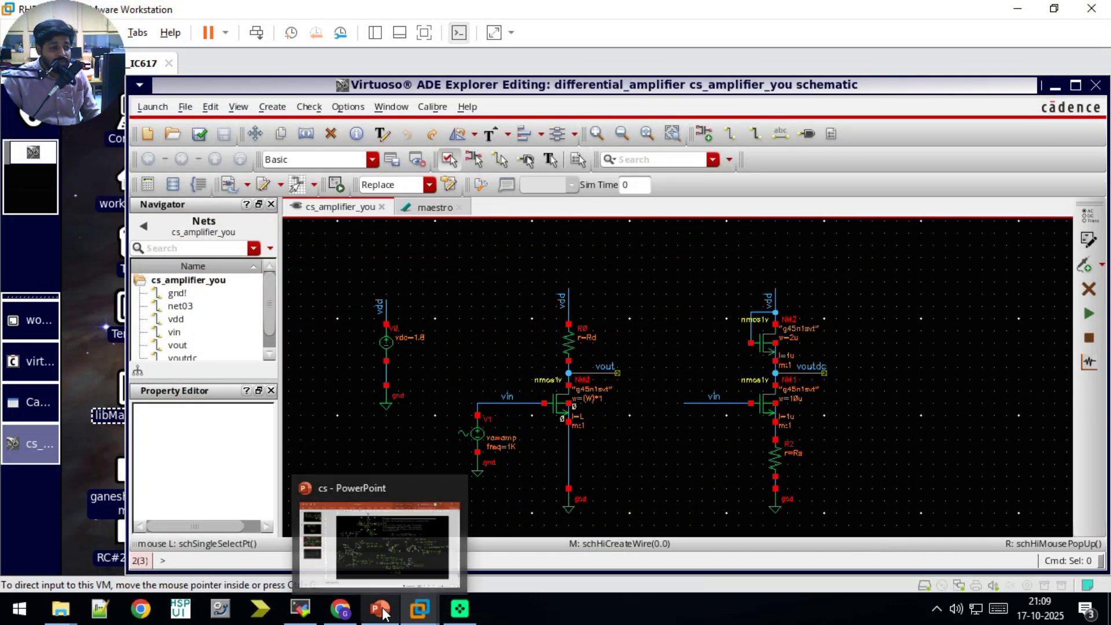
pyautogui.hotkey('alt', 'Tab')
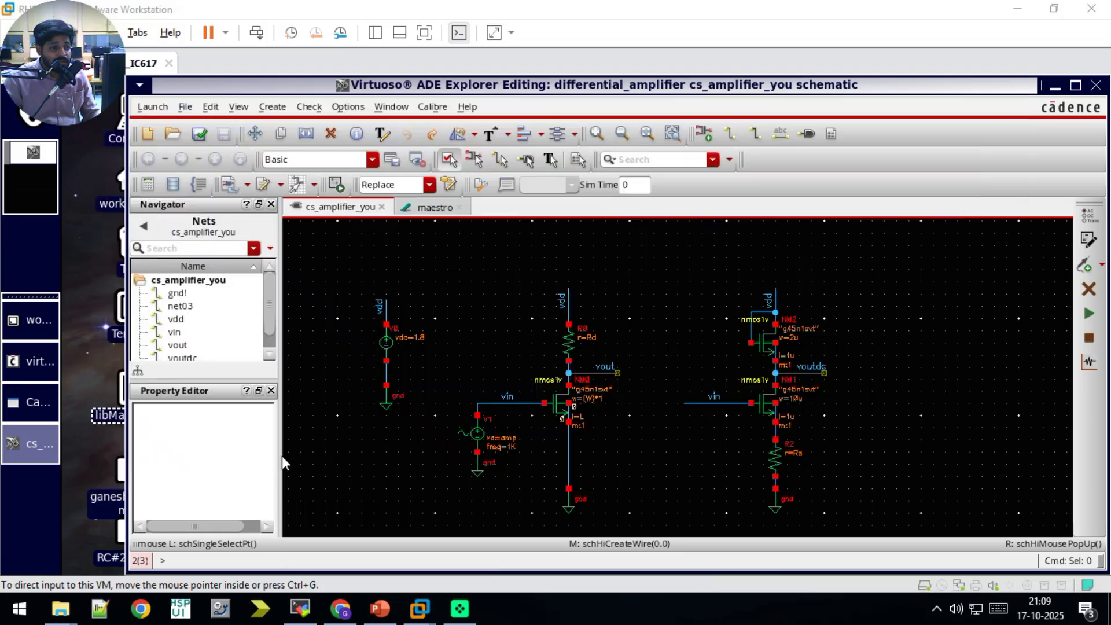
pyautogui.hotkey('alt', 'Tab')
pyautogui.click(32, 404)
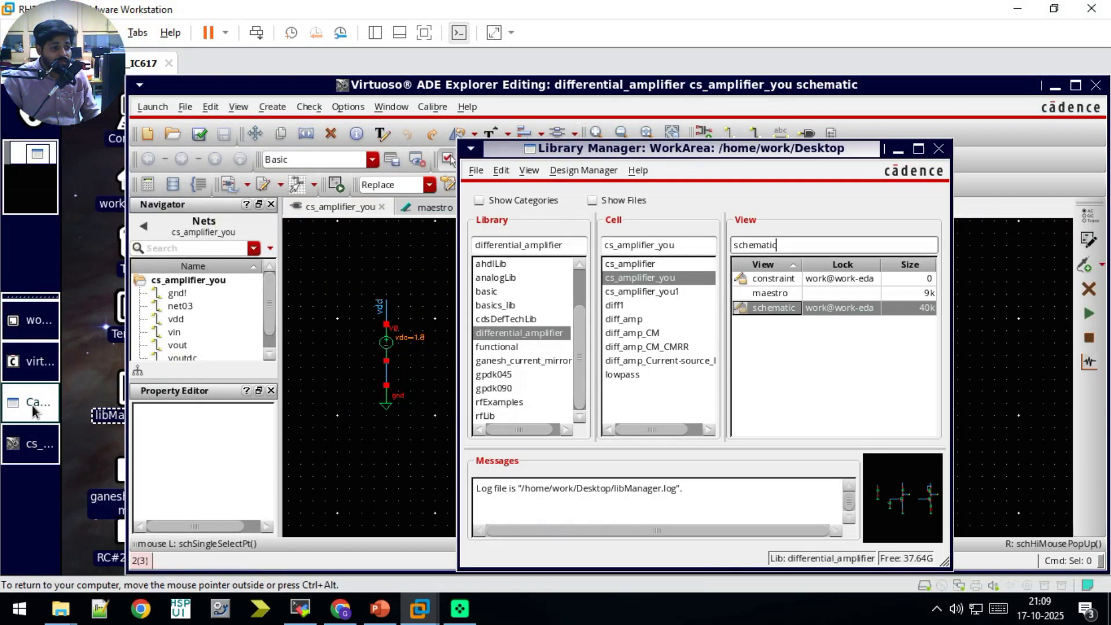
pyautogui.click(34, 365)
pyautogui.click(35, 334)
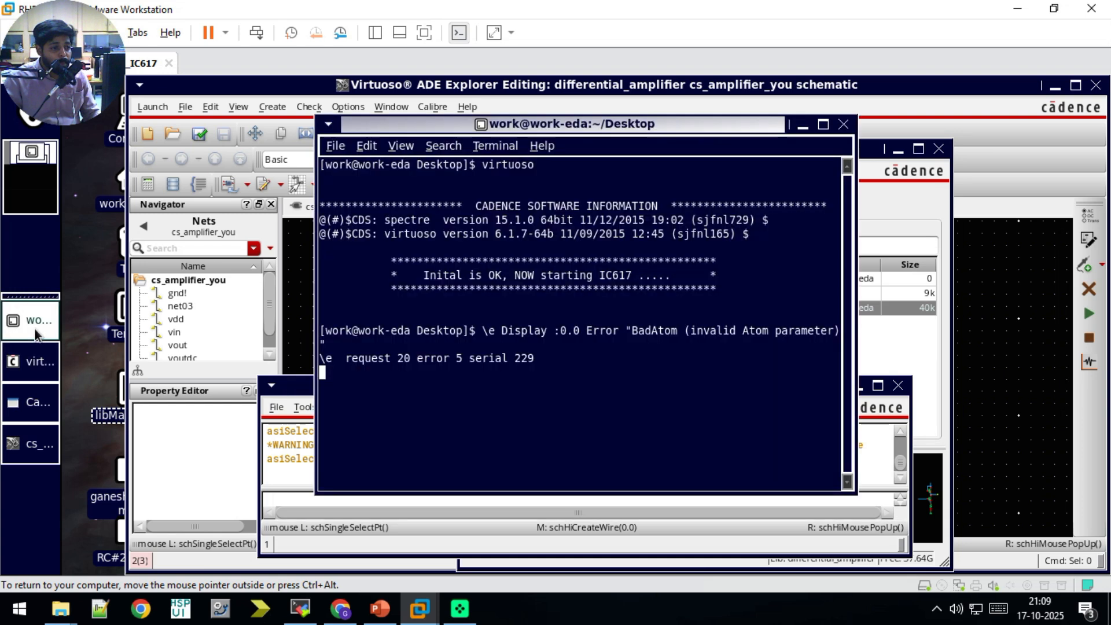
pyautogui.click(24, 454)
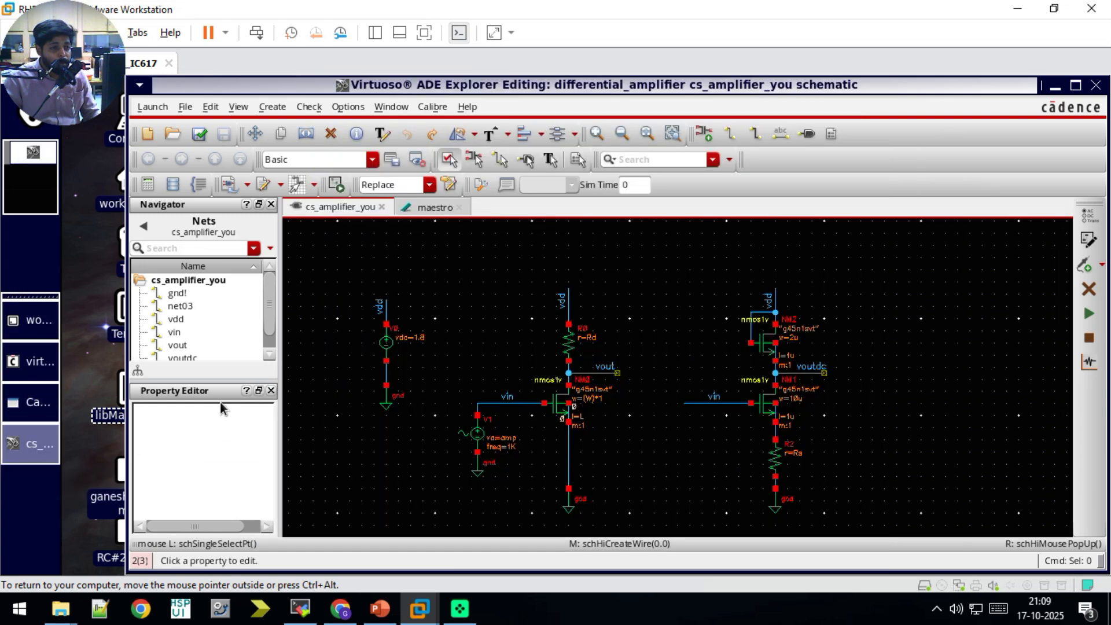
# Step: Review the dc analysis's sweep settings in the maestro view and the drain current example on the PowerPoint slide
pyautogui.click(433, 208)
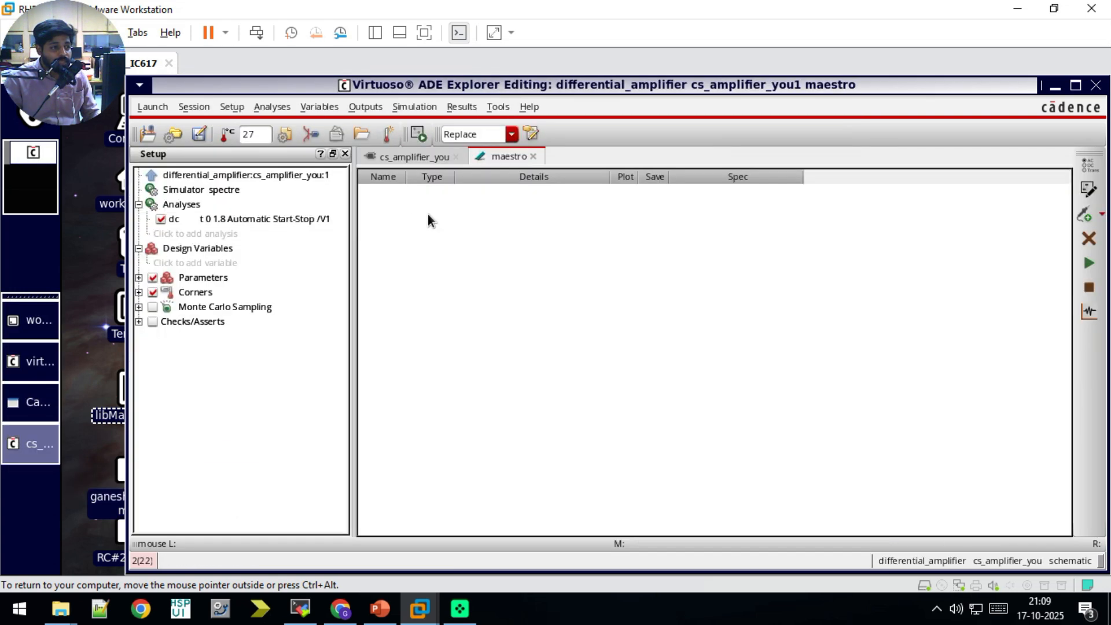
pyautogui.click(226, 219)
pyautogui.doubleClick(232, 221)
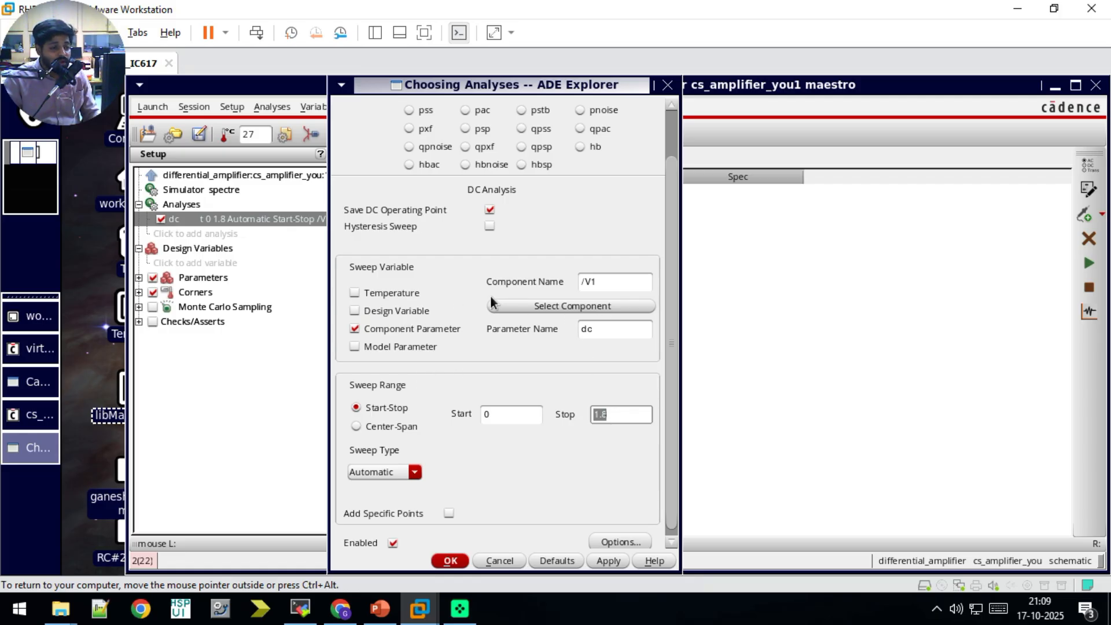
pyautogui.click(668, 85)
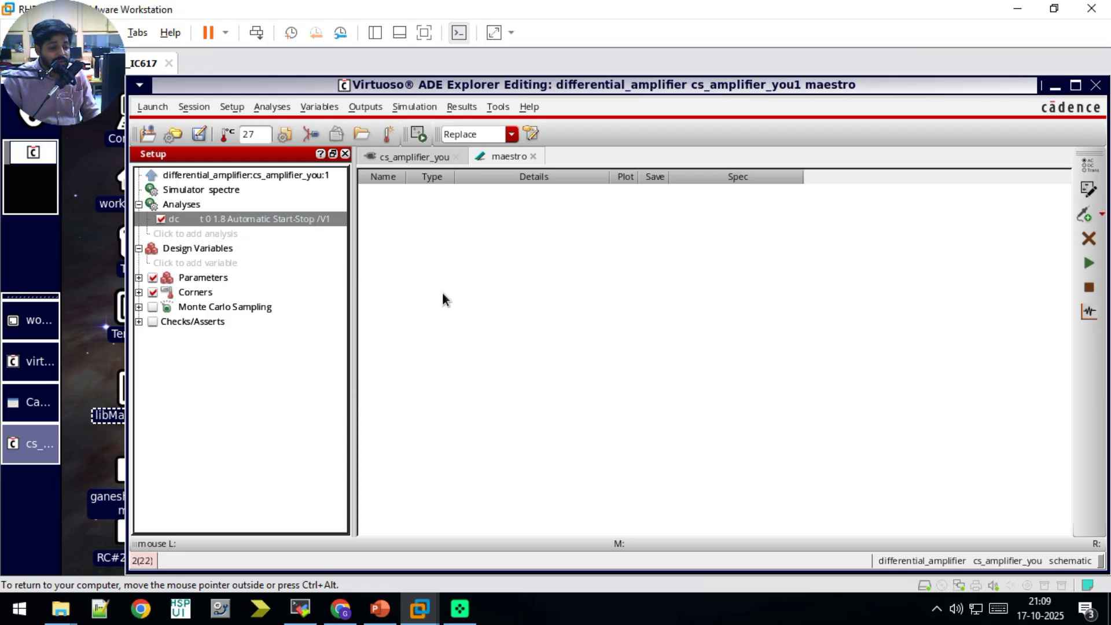
pyautogui.click(380, 608)
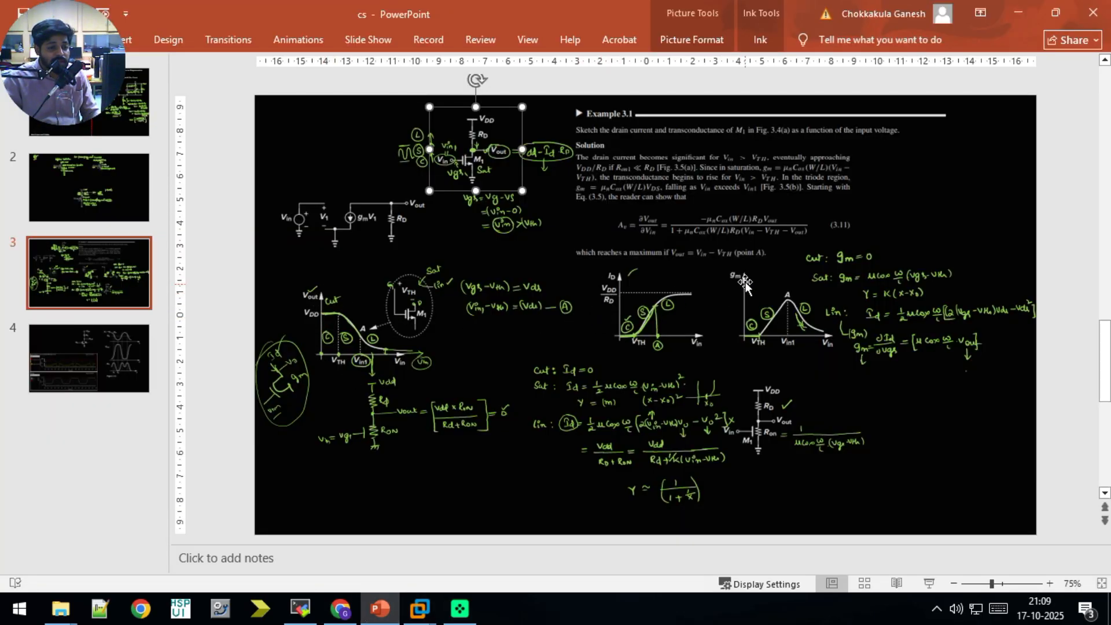
pyautogui.click(384, 612)
# Step: Pick the drain terminal of transistor NM0 in the schematic as a signal output
pyautogui.click(415, 157)
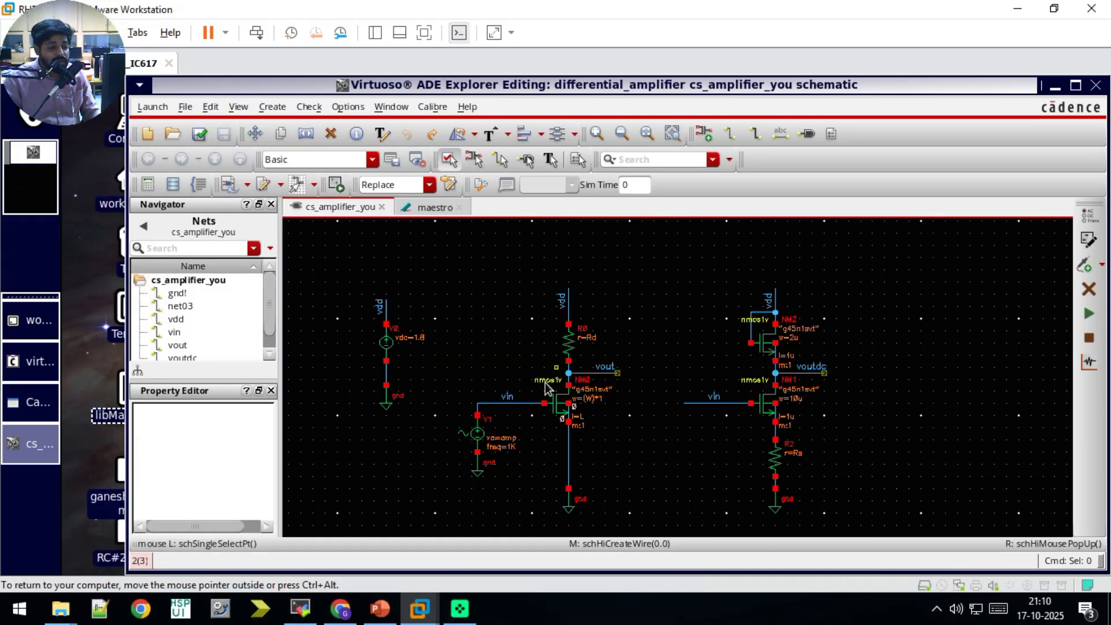
pyautogui.keyDown('ctrl'); pyautogui.scroll(5, 568, 387); pyautogui.keyUp('ctrl')
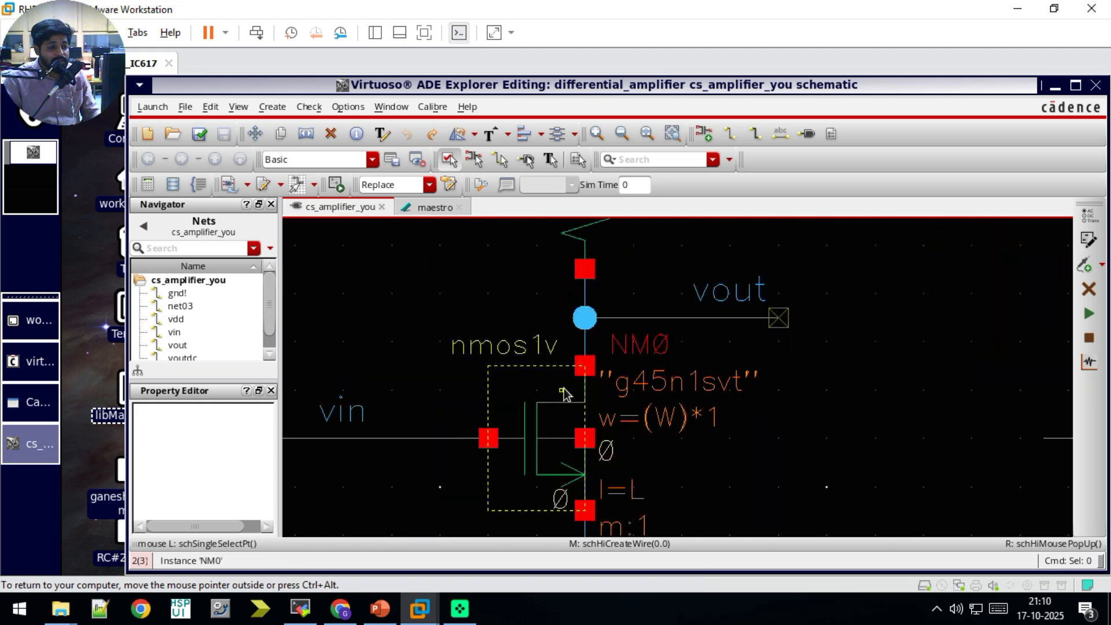
pyautogui.click(617, 331)
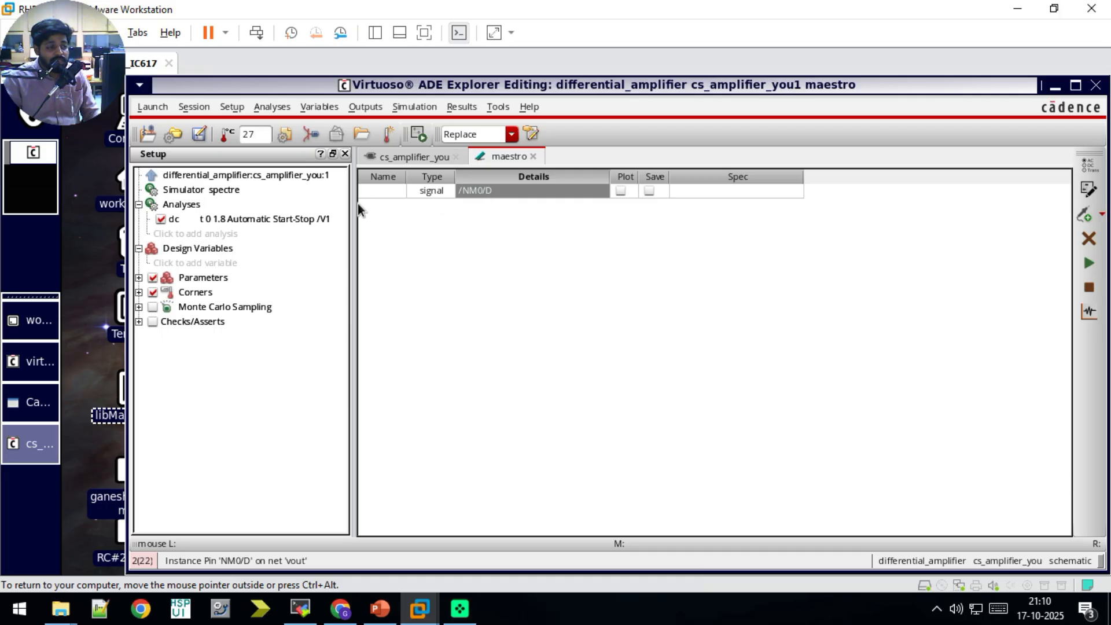
# Step: Add a second output of type signal and assign it the vout net from the schematic
pyautogui.click(1086, 215)
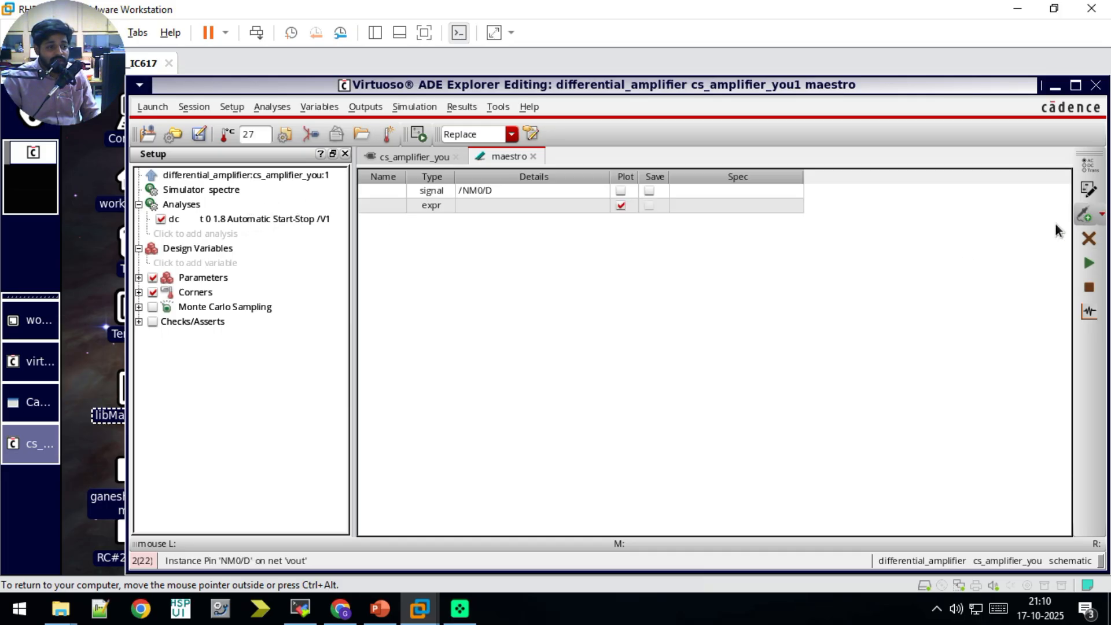
pyautogui.click(446, 210)
pyautogui.click(443, 238)
pyautogui.click(481, 209)
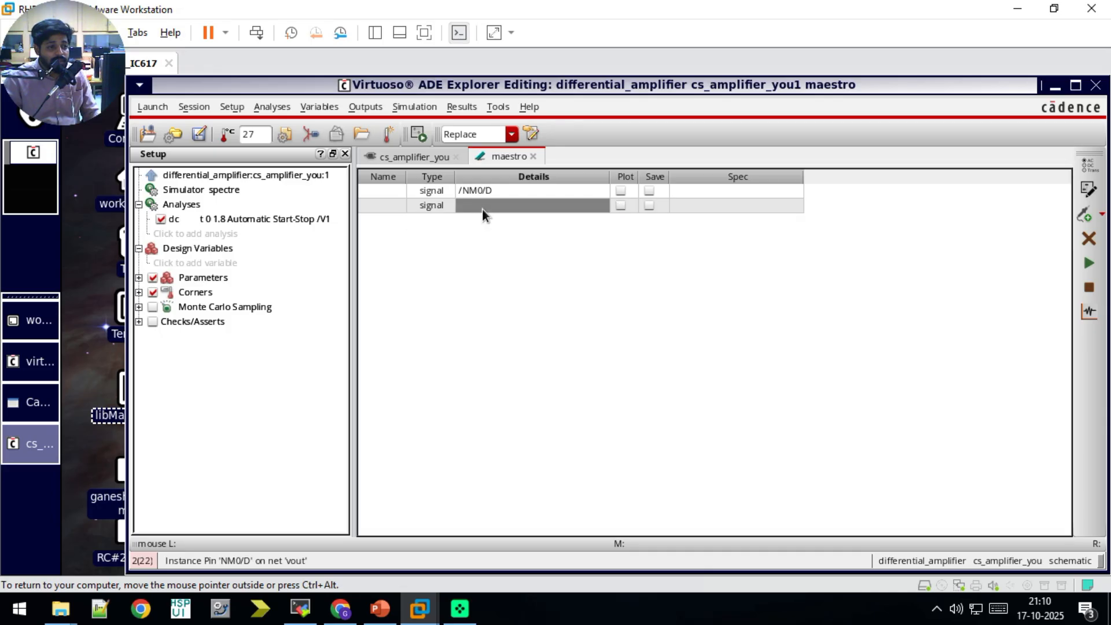
pyautogui.click(490, 208)
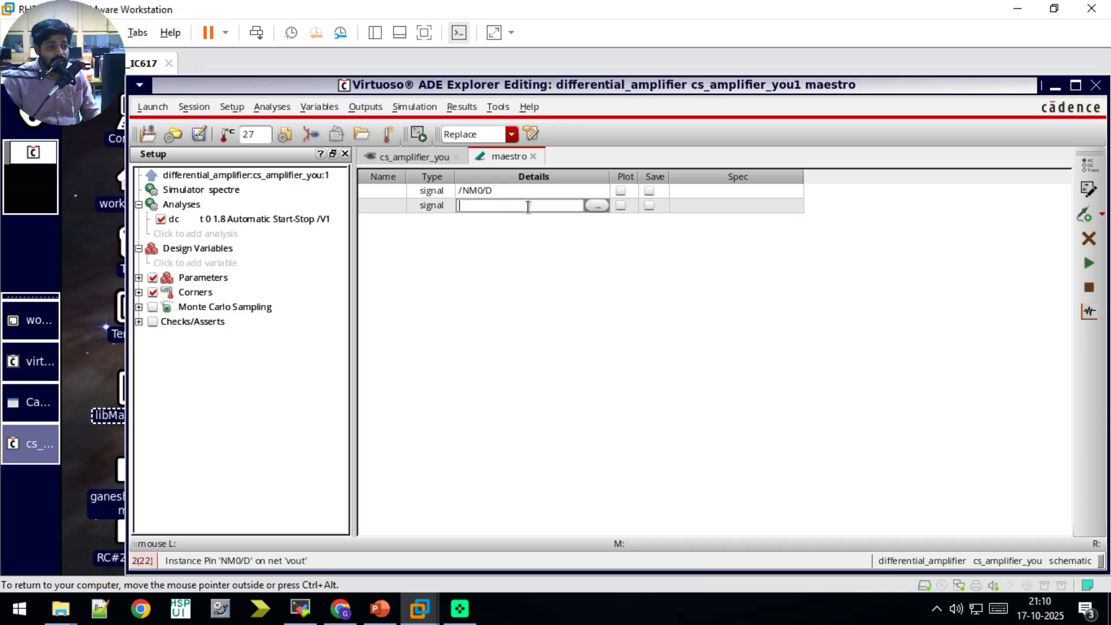
pyautogui.click(601, 210)
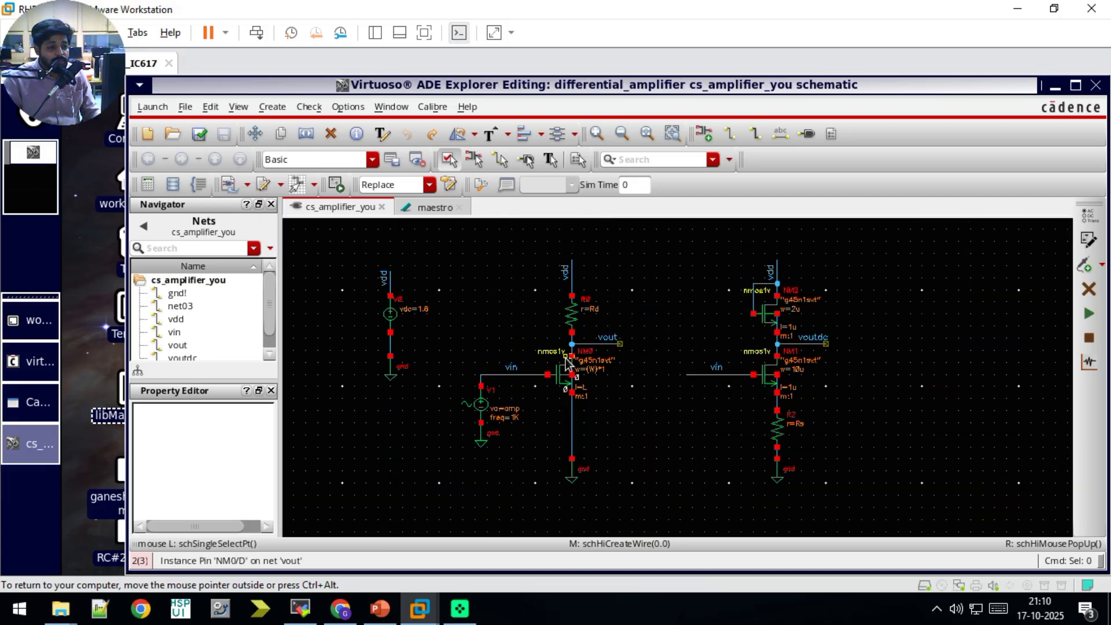
pyautogui.click(688, 312)
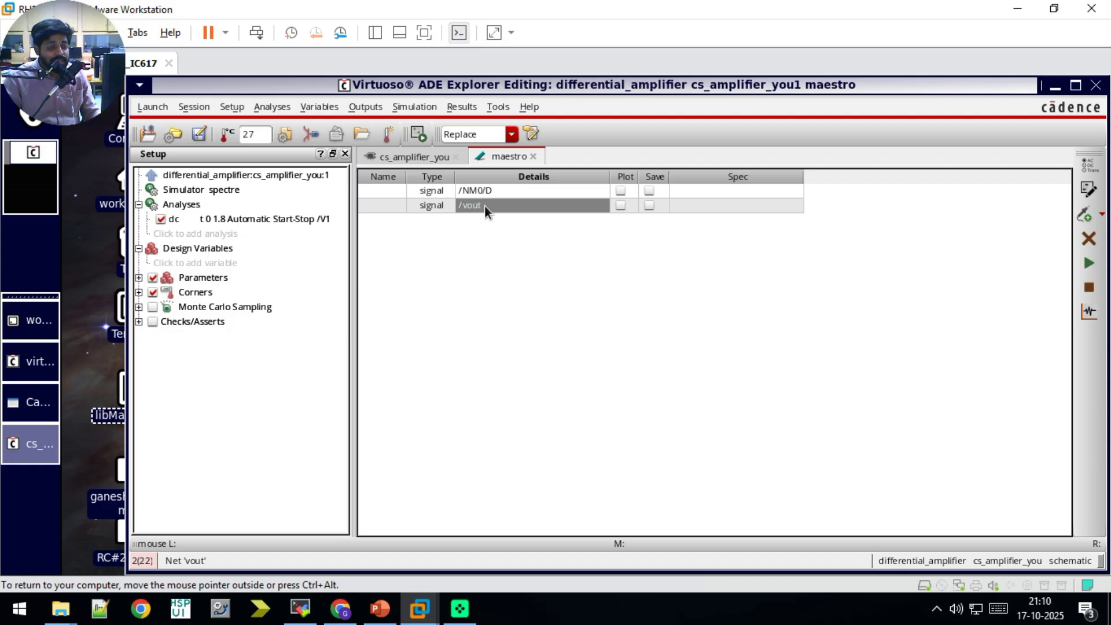
pyautogui.hotkey('alt', 'Tab')
pyautogui.hotkey('alt', 'Tab')
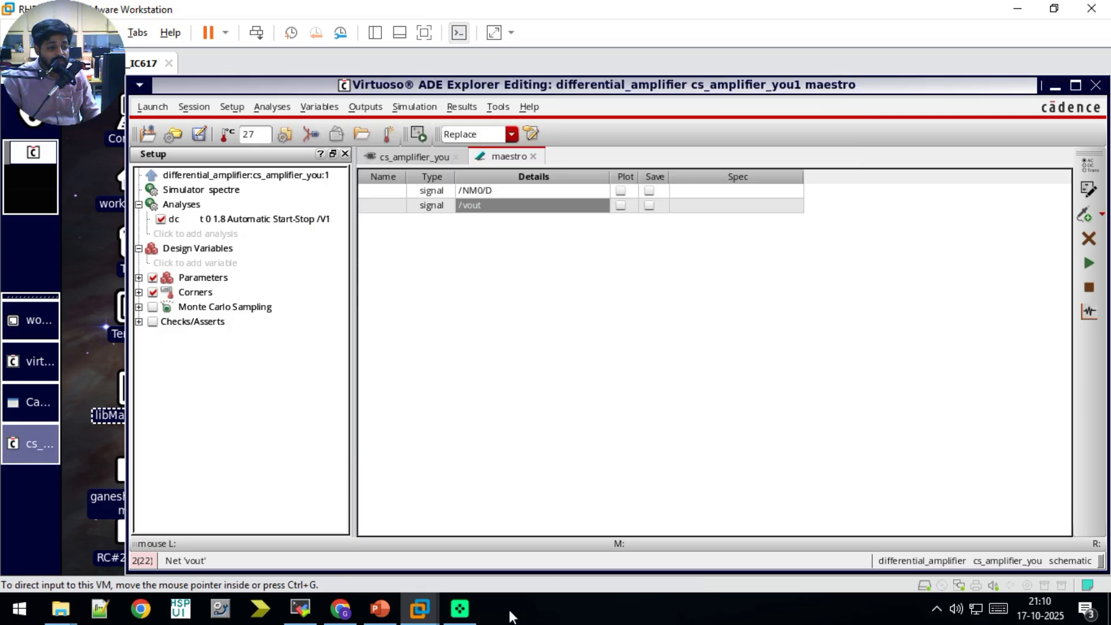
pyautogui.click(380, 608)
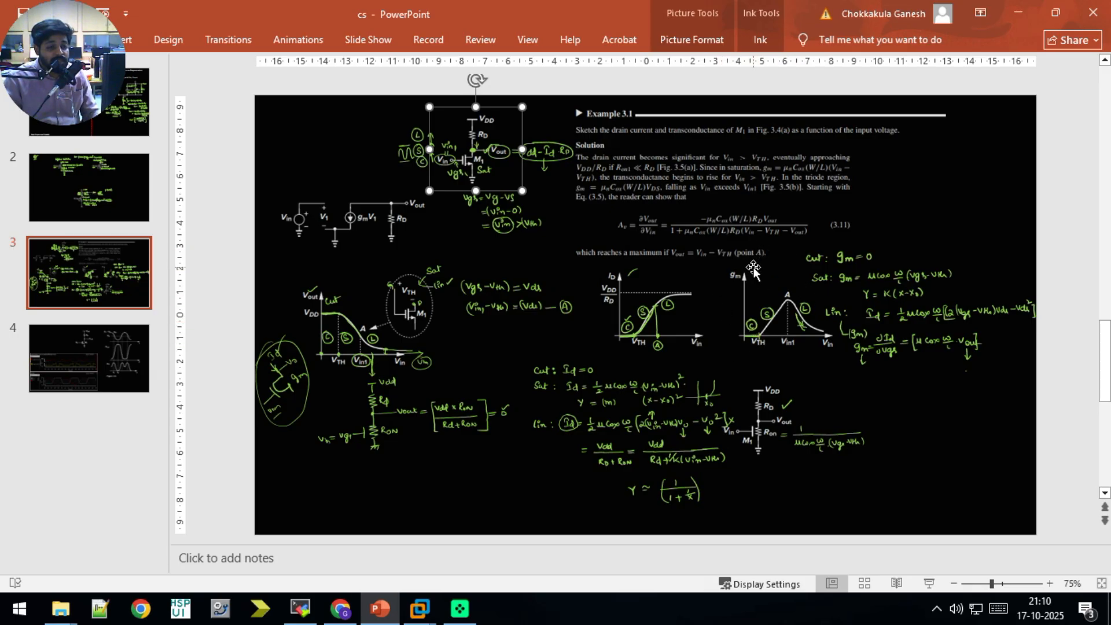
pyautogui.click(332, 611)
pyautogui.click(339, 610)
pyautogui.click(339, 610)
pyautogui.click(340, 610)
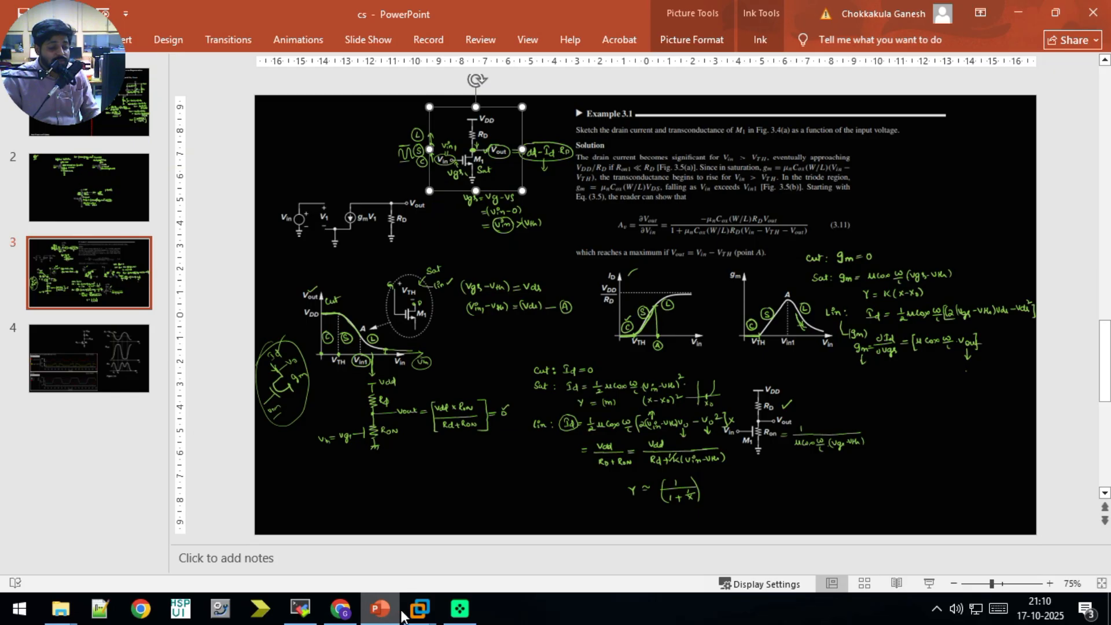
# Step: Switch to the ADE Explorer maestro window and start browsing for a definition file in the simulation files setup
pyautogui.moveTo(419, 609)
pyautogui.click(468, 537)
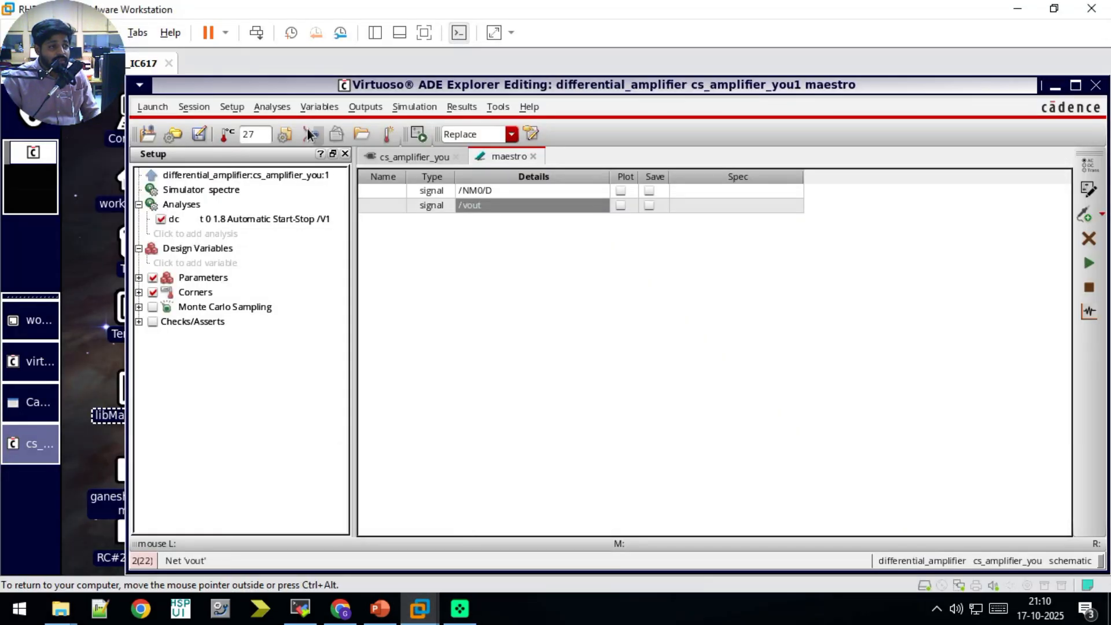
pyautogui.click(234, 107)
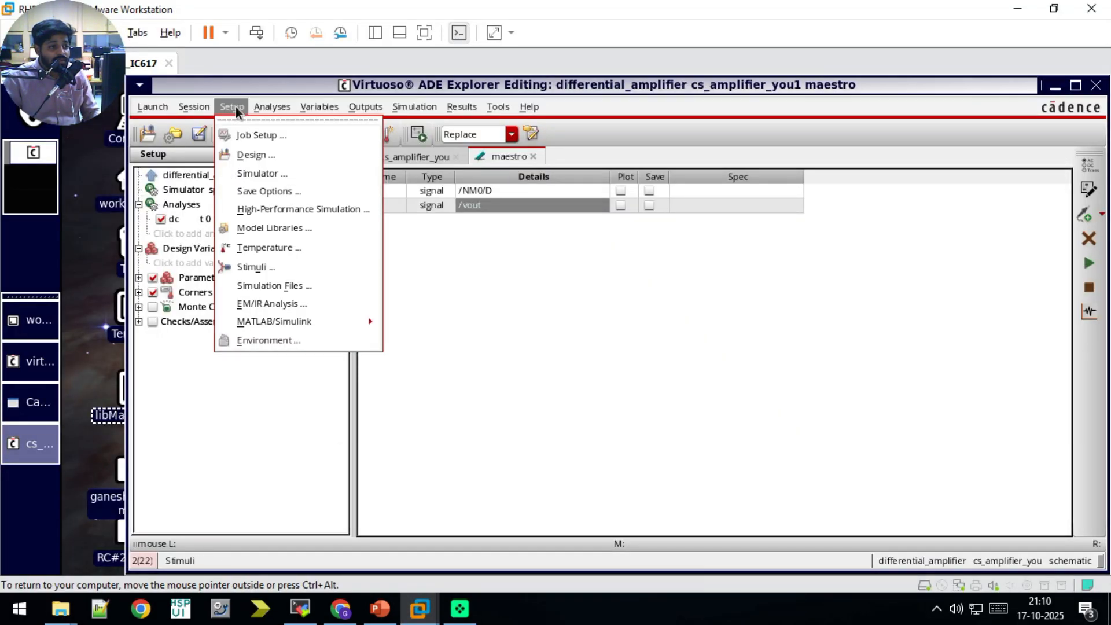
pyautogui.click(265, 284)
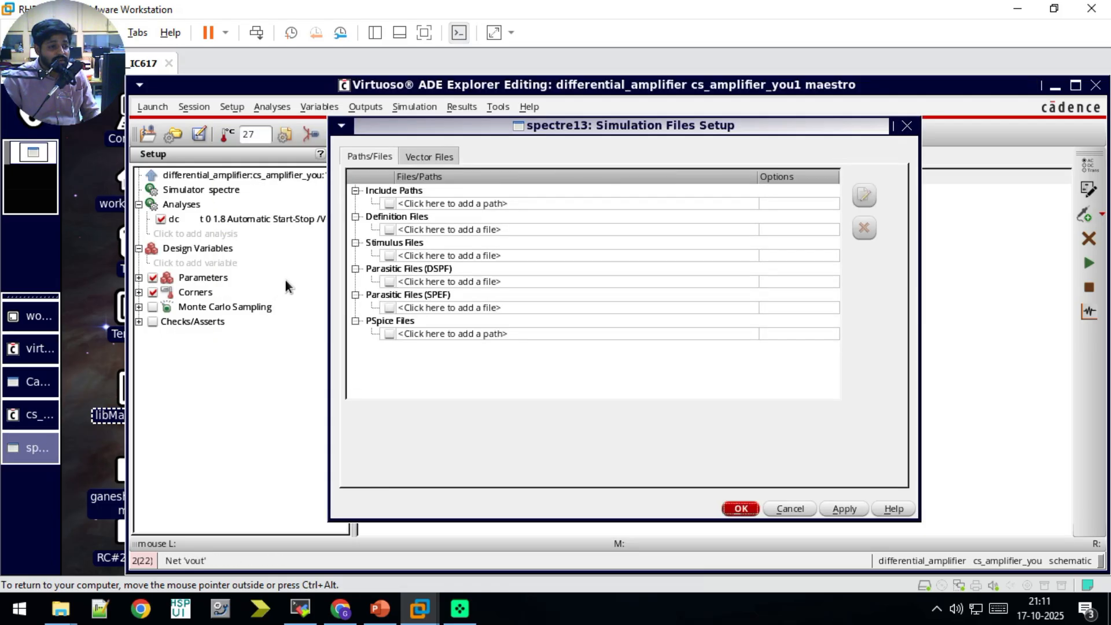
pyautogui.click(409, 229)
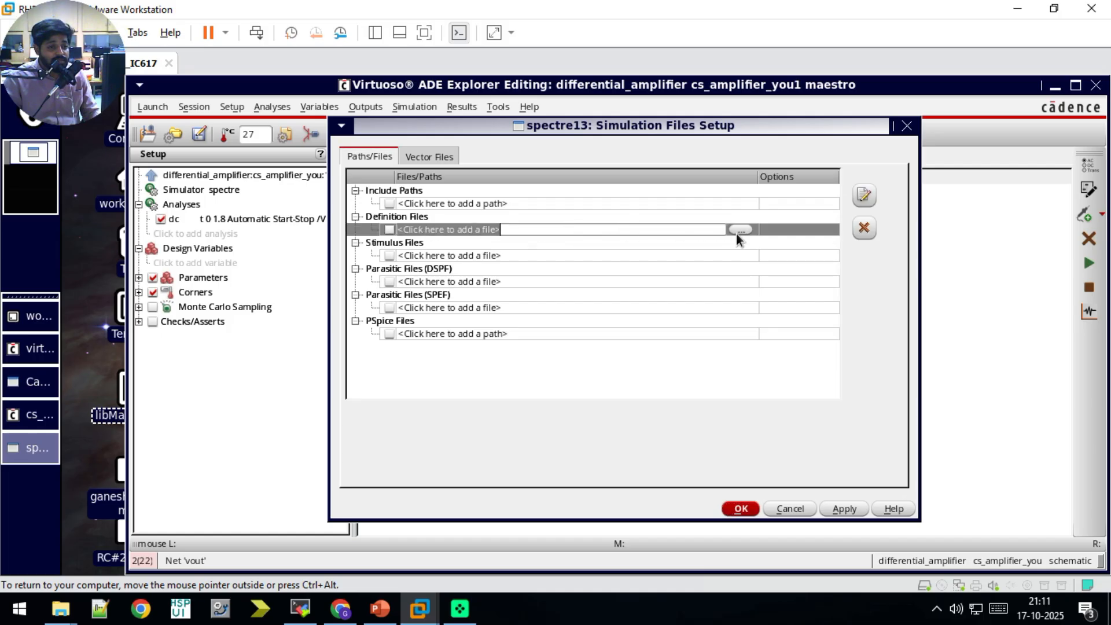
pyautogui.click(739, 232)
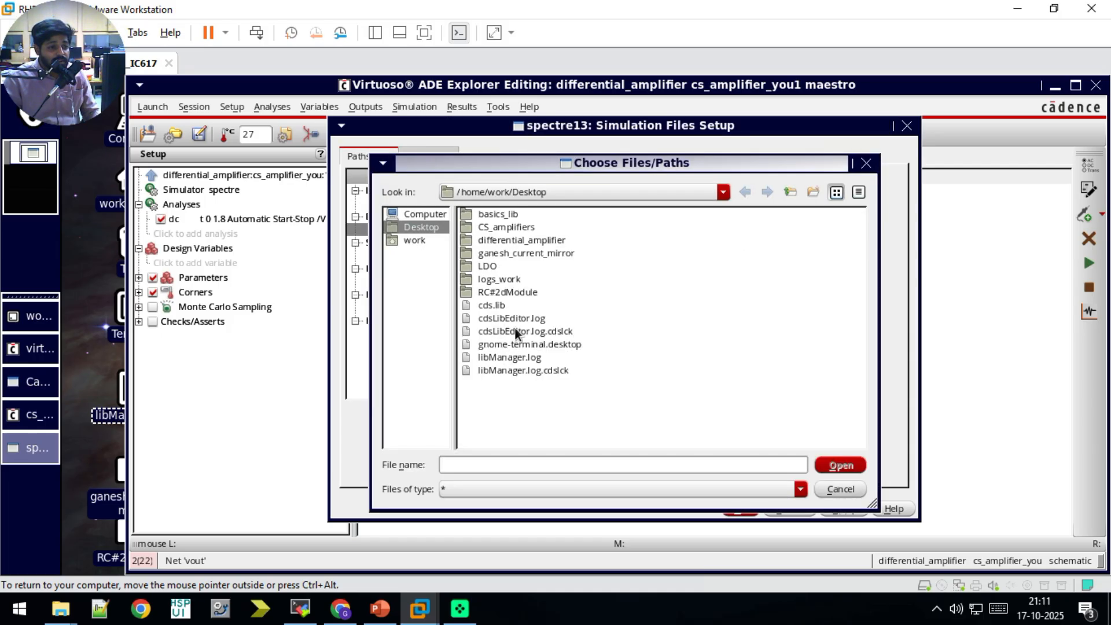
# Step: Choose saveop.scs from the basics_lib folder as the definition file and accept the simulation files setup
pyautogui.doubleClick(498, 214)
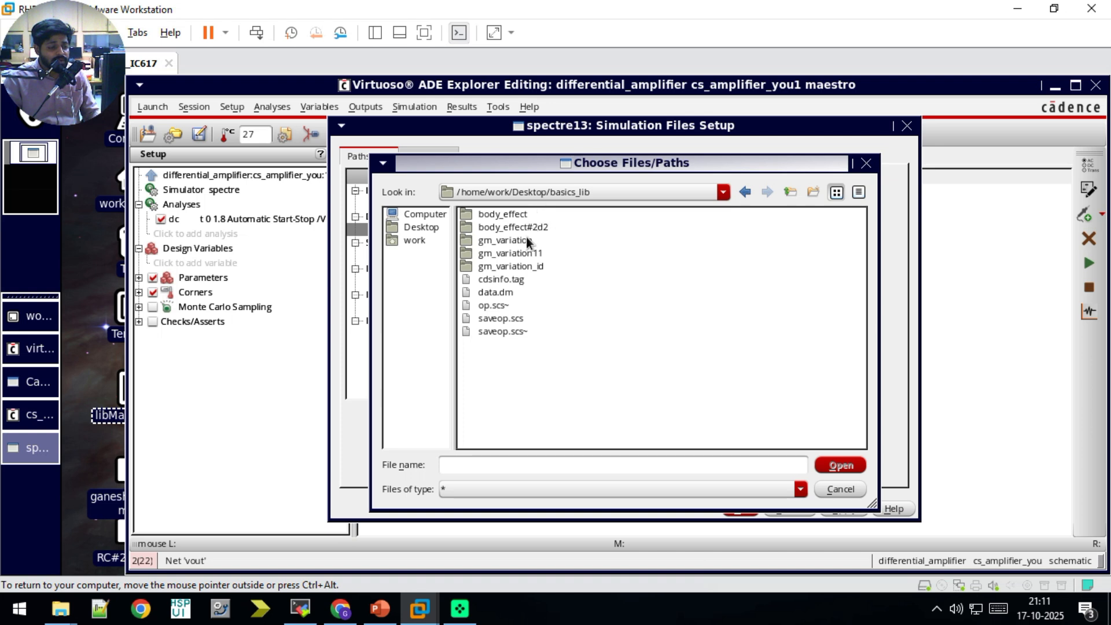
pyautogui.click(505, 318)
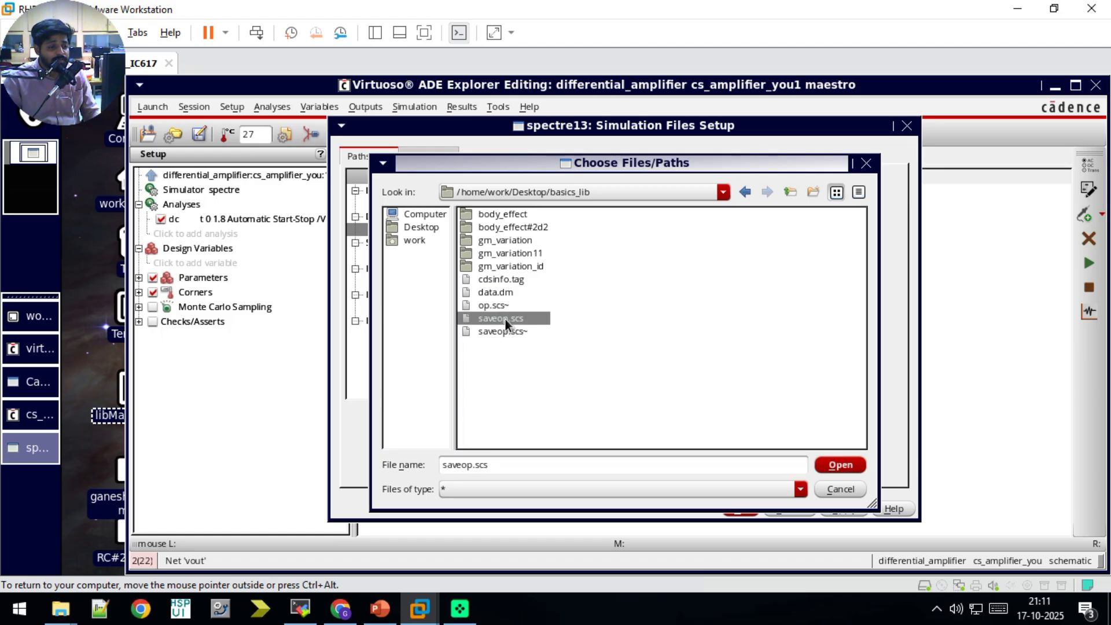
pyautogui.doubleClick(505, 318)
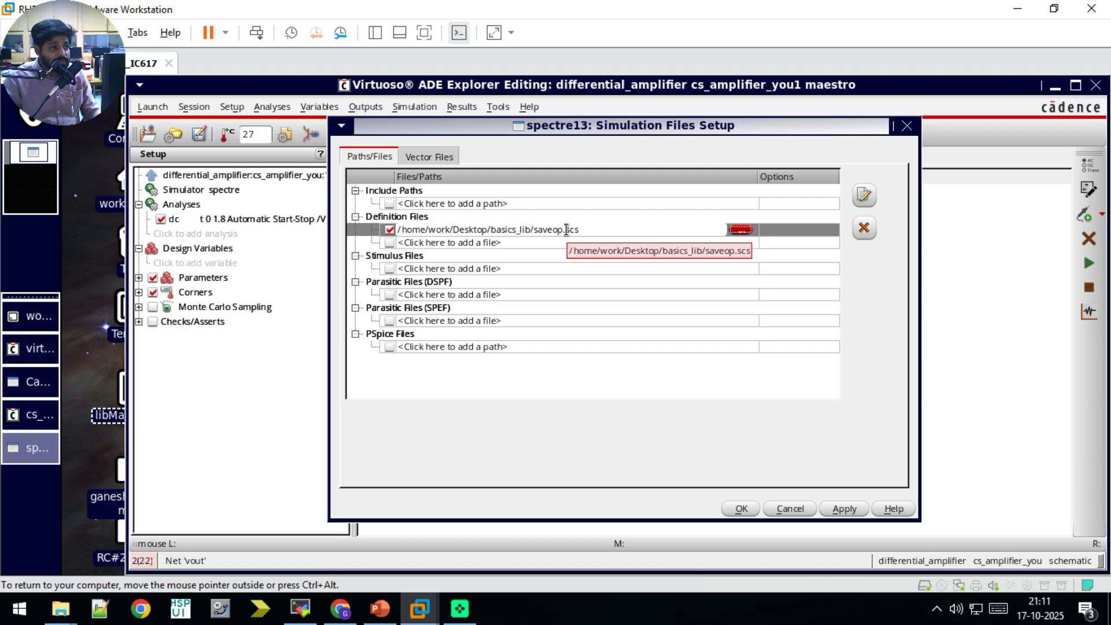
pyautogui.click(998, 273)
pyautogui.moveTo(1000, 87); pyautogui.dragTo(1000, 113)
pyautogui.click(429, 184)
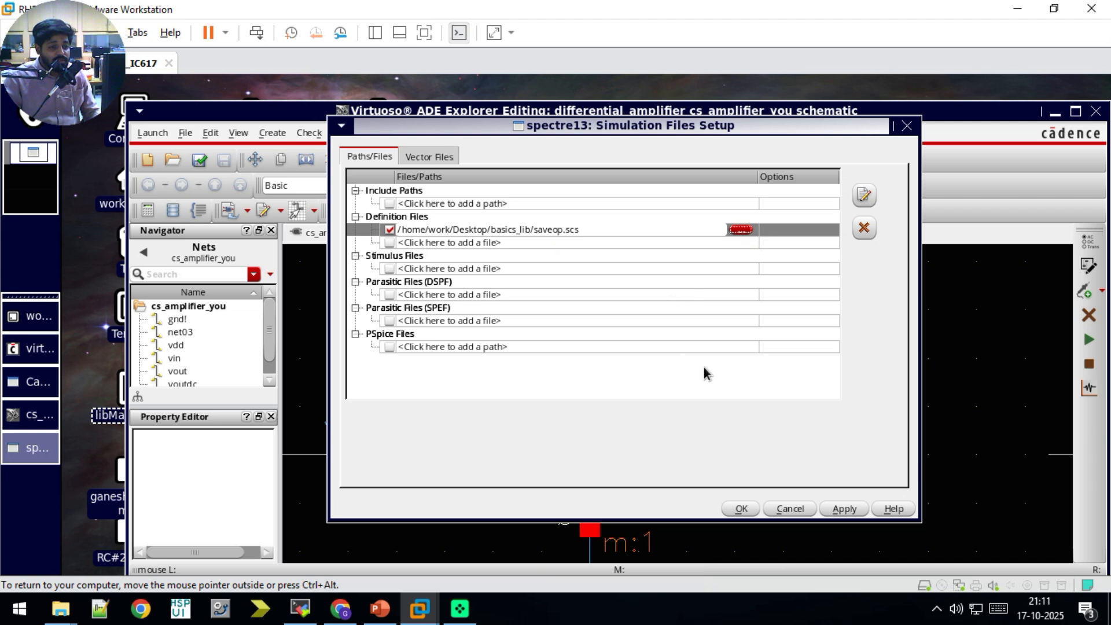
pyautogui.click(741, 509)
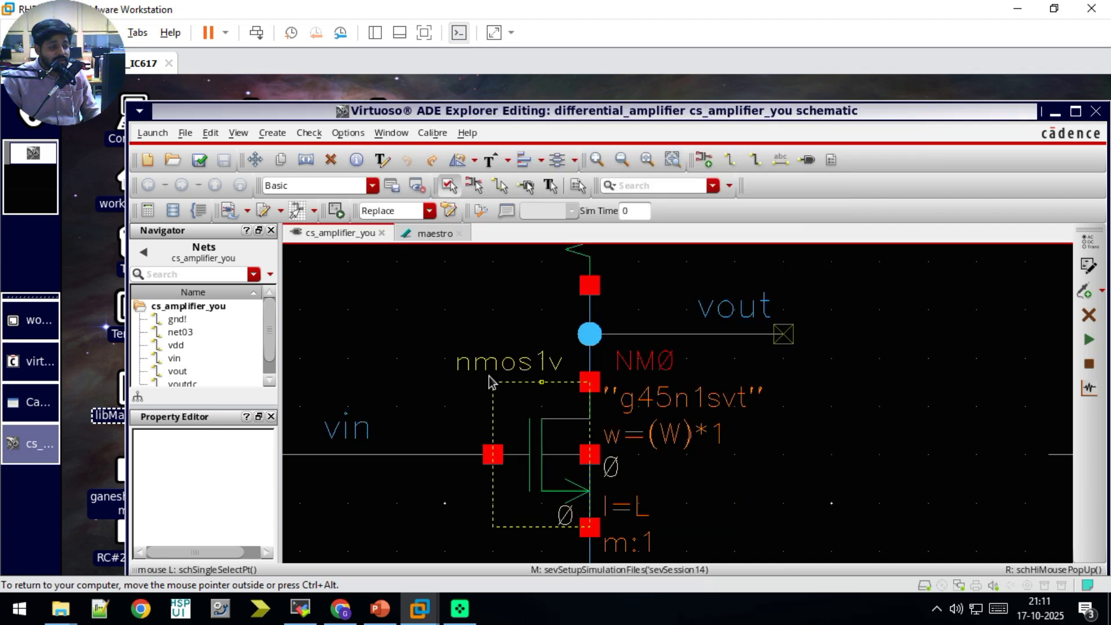
# Step: Check and save the cs_amplifier_you schematic, and run the simulation from maestro despite the unset design variables
pyautogui.click(199, 160)
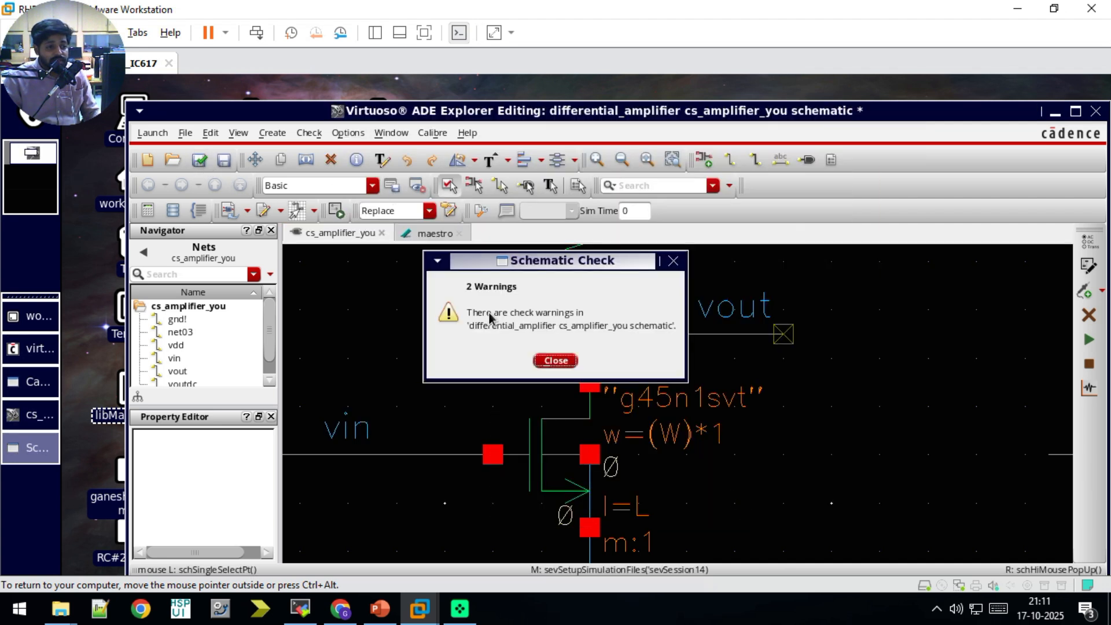
pyautogui.click(555, 361)
pyautogui.click(435, 233)
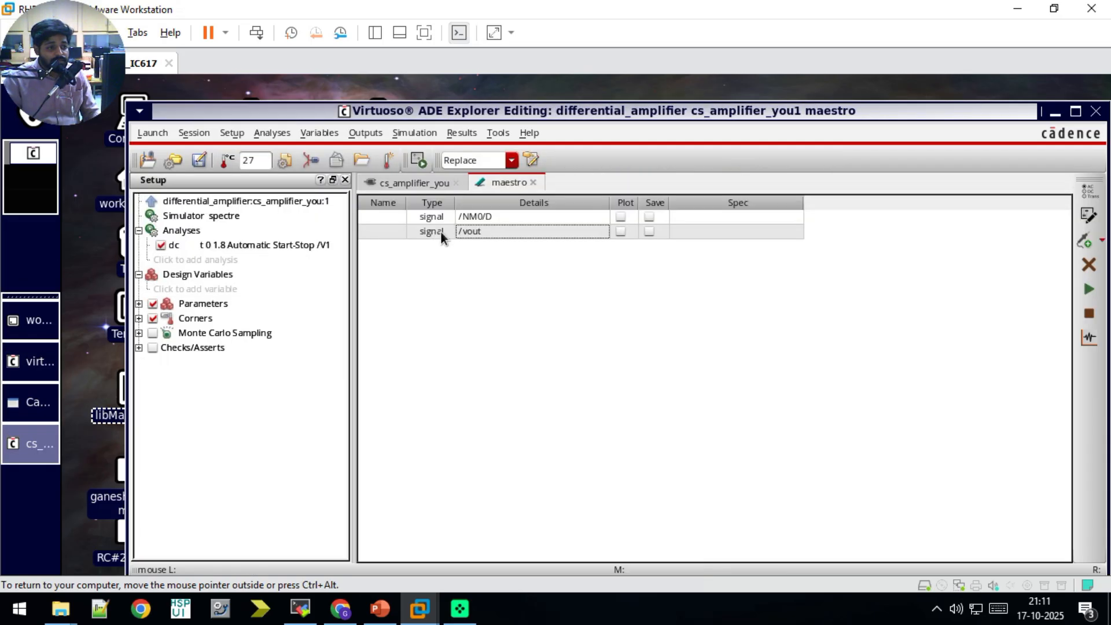
pyautogui.click(1088, 289)
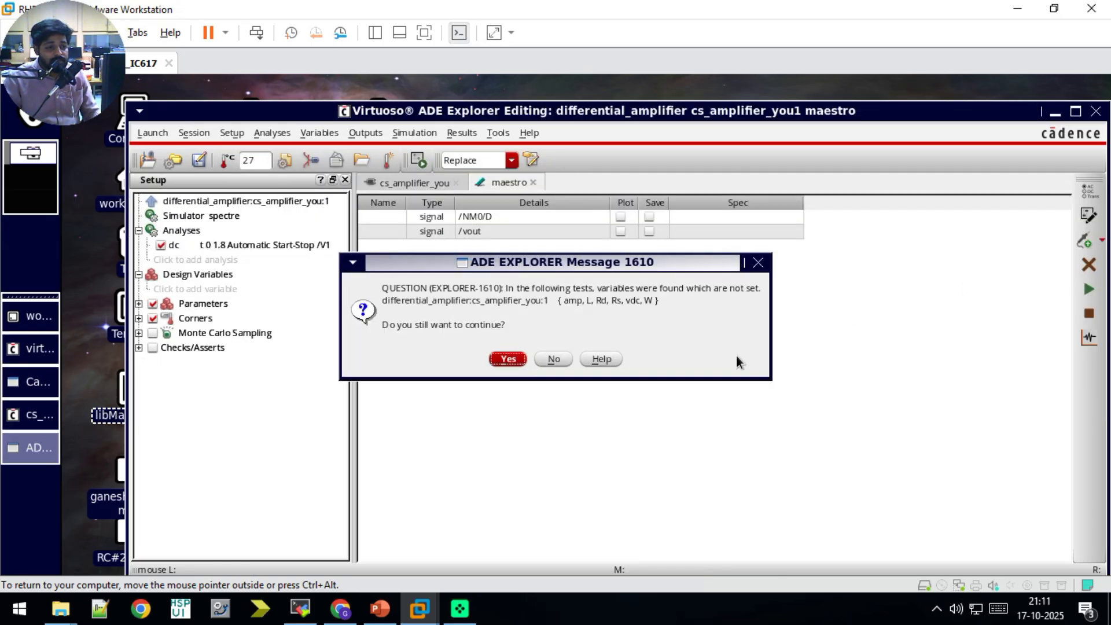
pyautogui.click(513, 358)
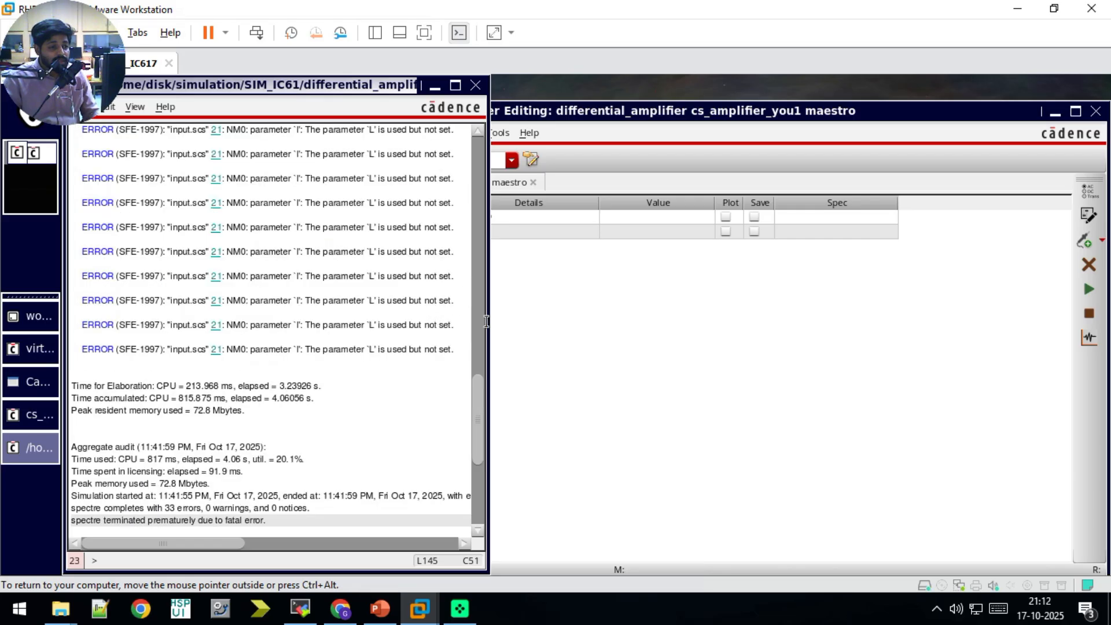
# Step: Set the design variables amp to 10m, L to 1u and Rd to 8k in the maestro setup
pyautogui.click(525, 318)
pyautogui.click(280, 290)
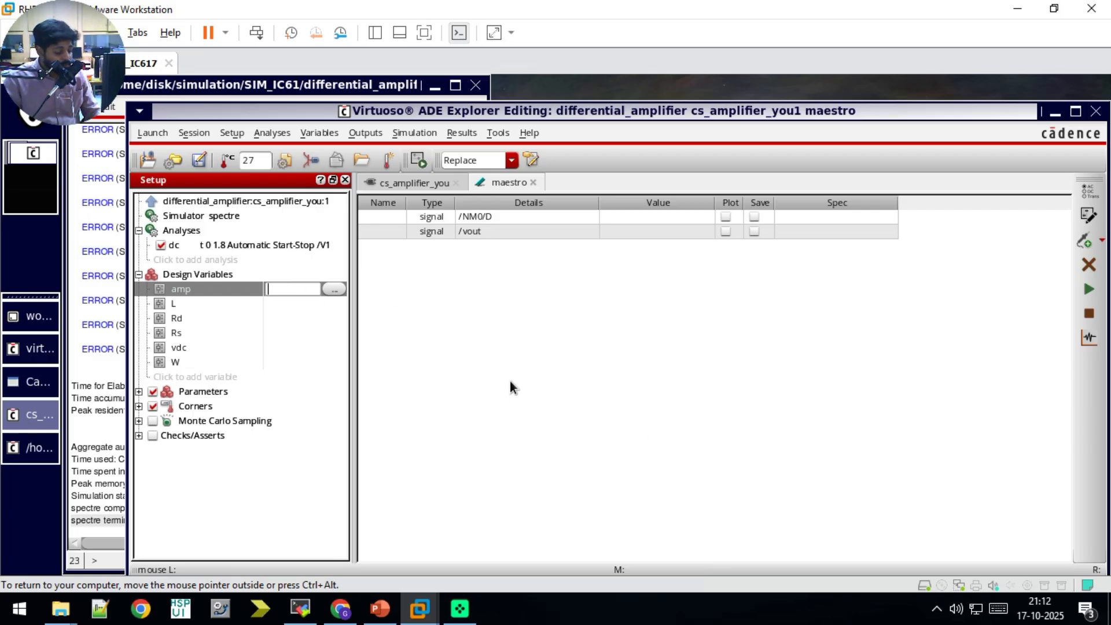
pyautogui.write('10M')
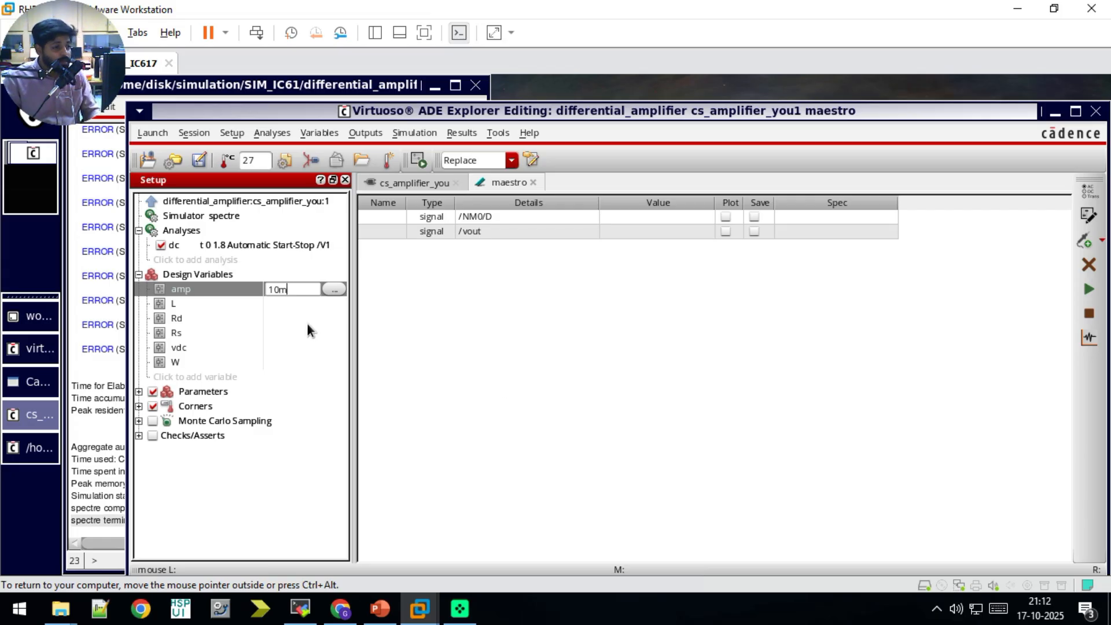
pyautogui.click(280, 308)
pyautogui.write('1u')
pyautogui.click(283, 320)
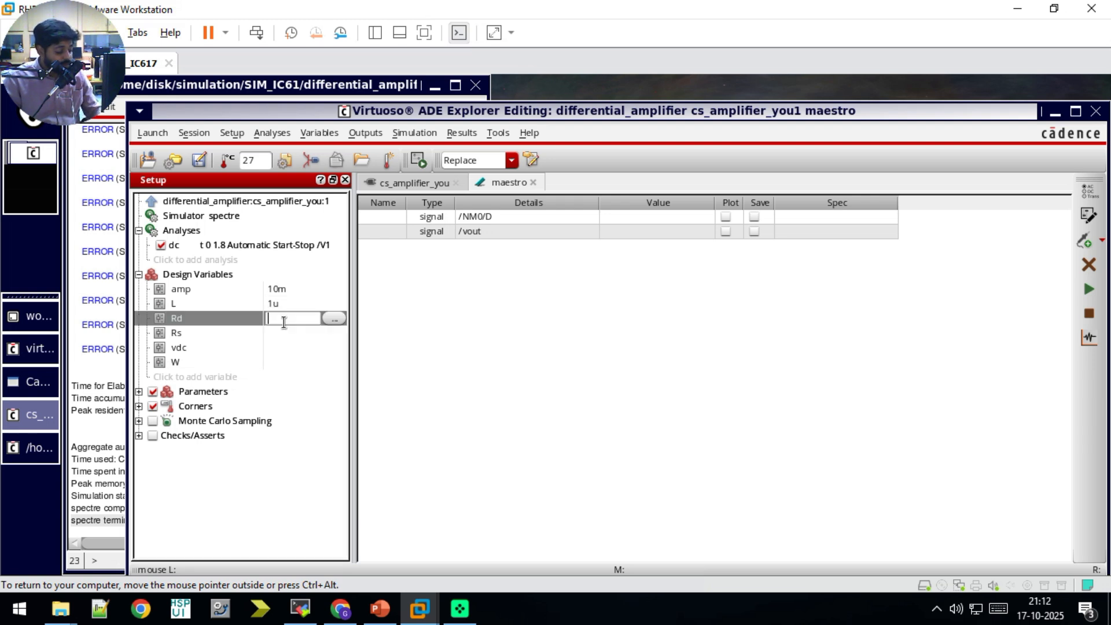
pyautogui.write('8u')
pyautogui.press('BackSpace')
pyautogui.write('k')
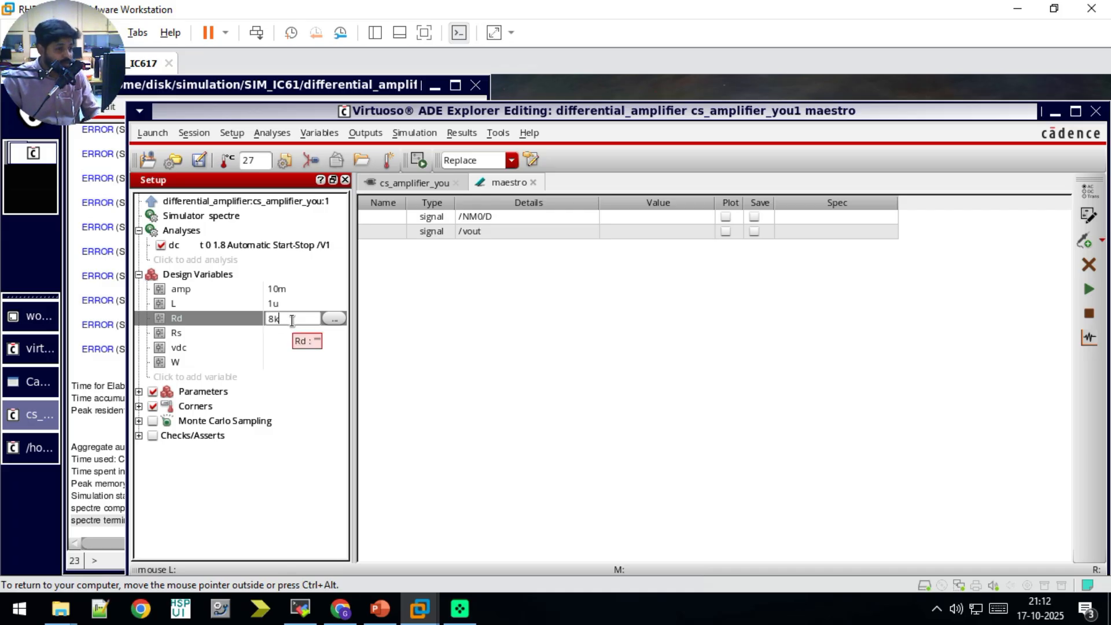
# Step: Set the design variables Rs to 0, vdc to 700m and W to 10u
pyautogui.click(282, 335)
pyautogui.click(281, 334)
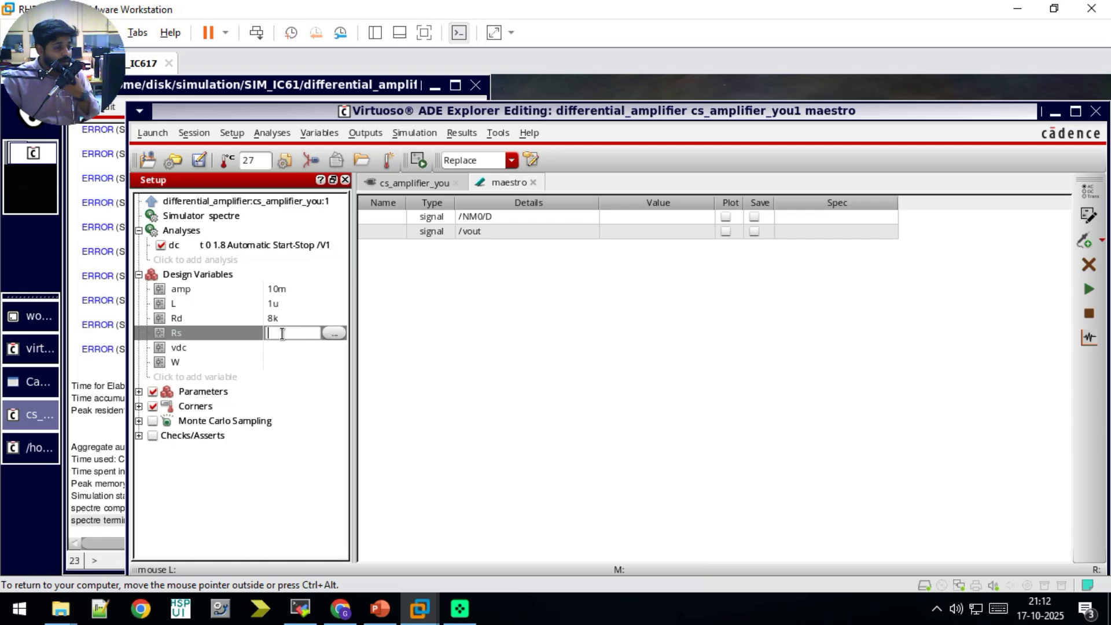
pyautogui.write('0')
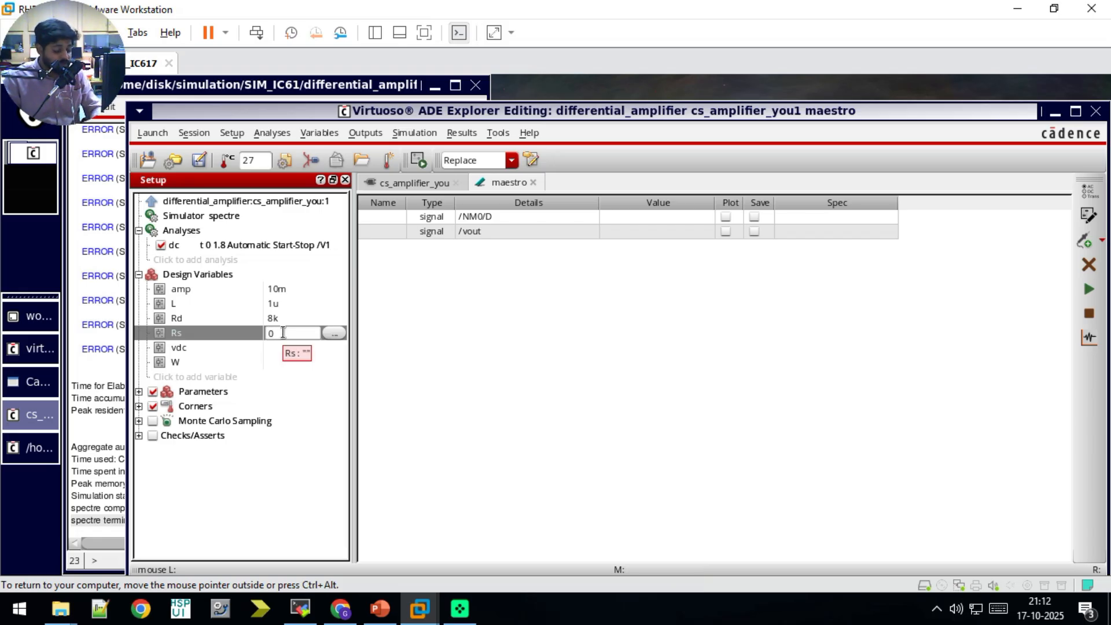
pyautogui.press('Return')
pyautogui.click(284, 346)
pyautogui.click(283, 347)
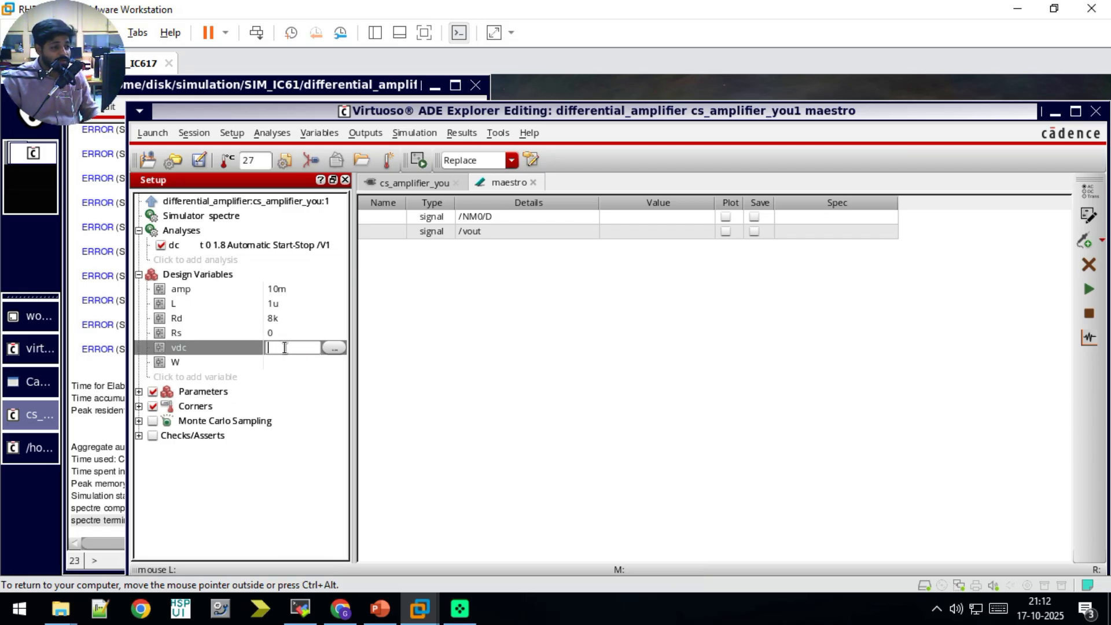
pyautogui.write('700m')
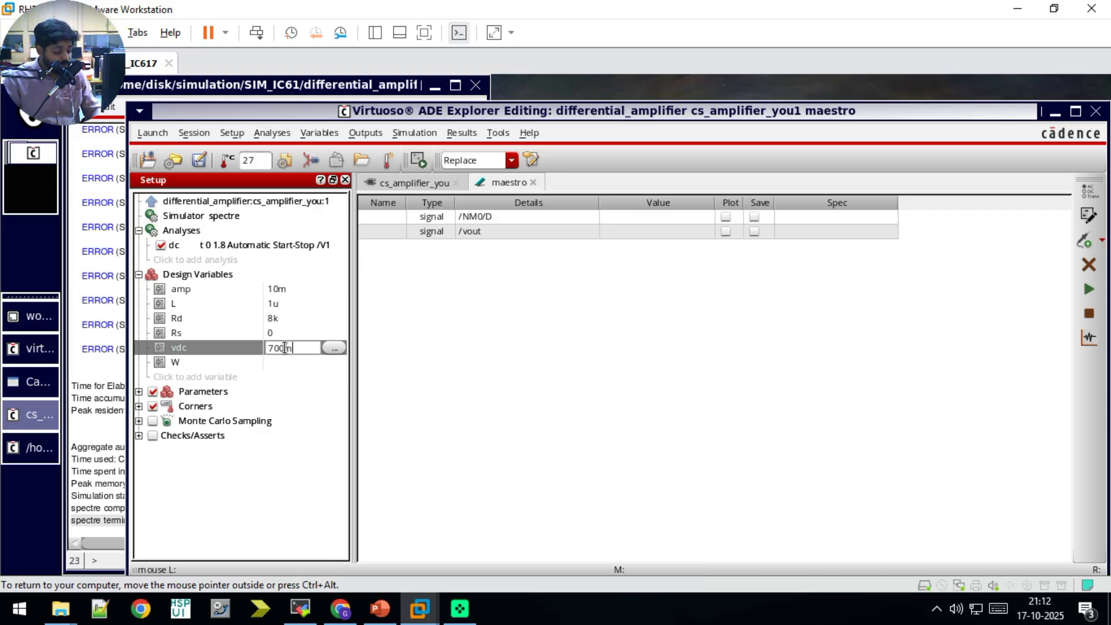
pyautogui.press('Return')
pyautogui.click(282, 359)
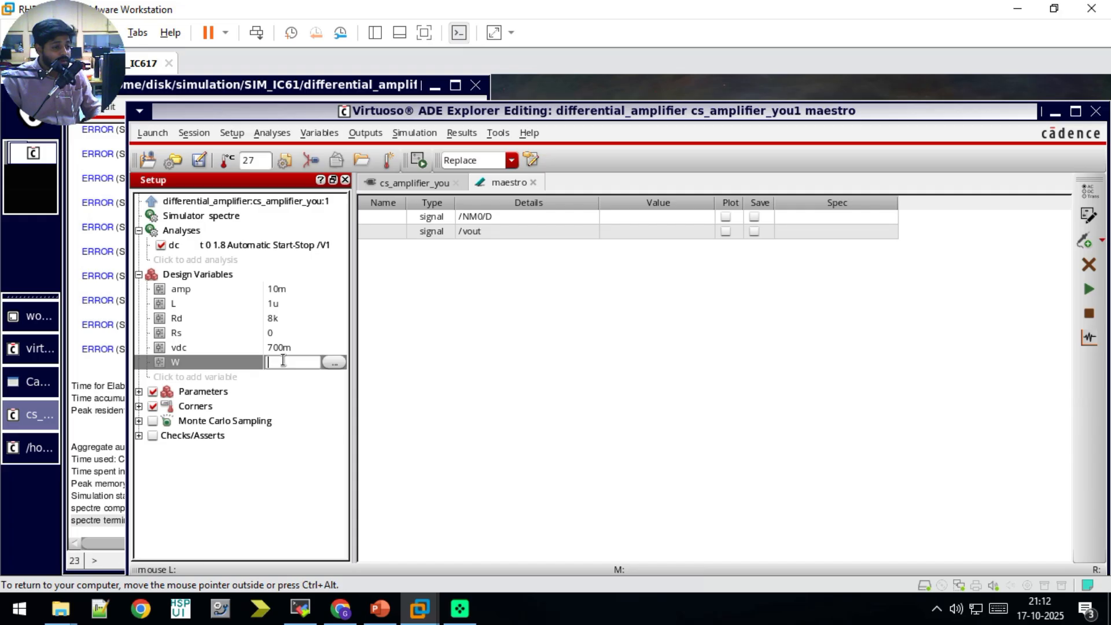
pyautogui.write('10')
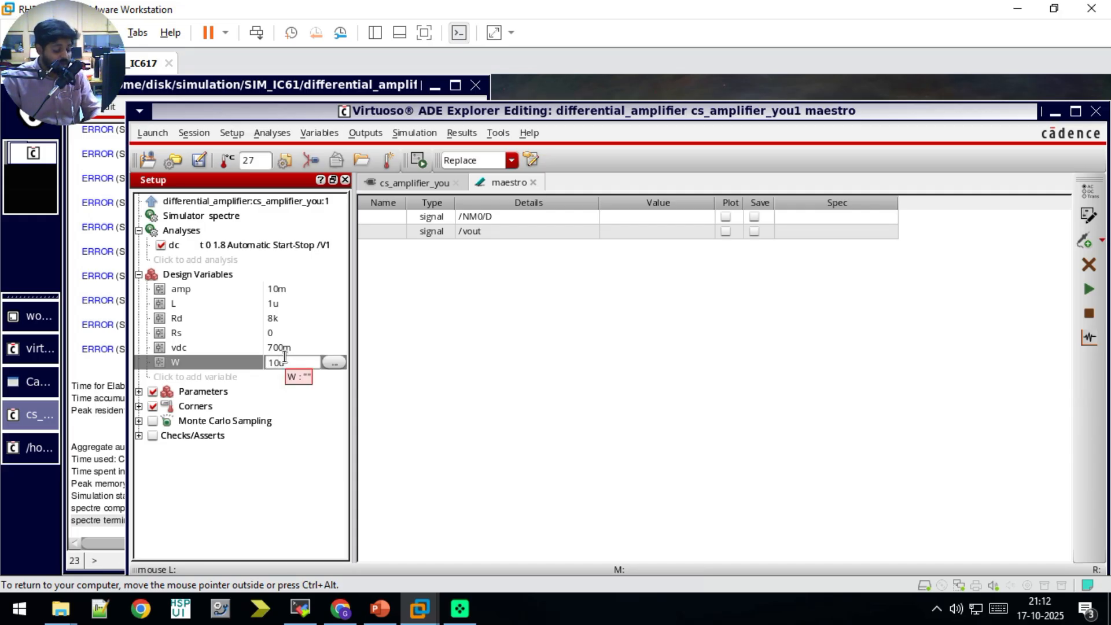
pyautogui.write('u')
pyautogui.press('Return')
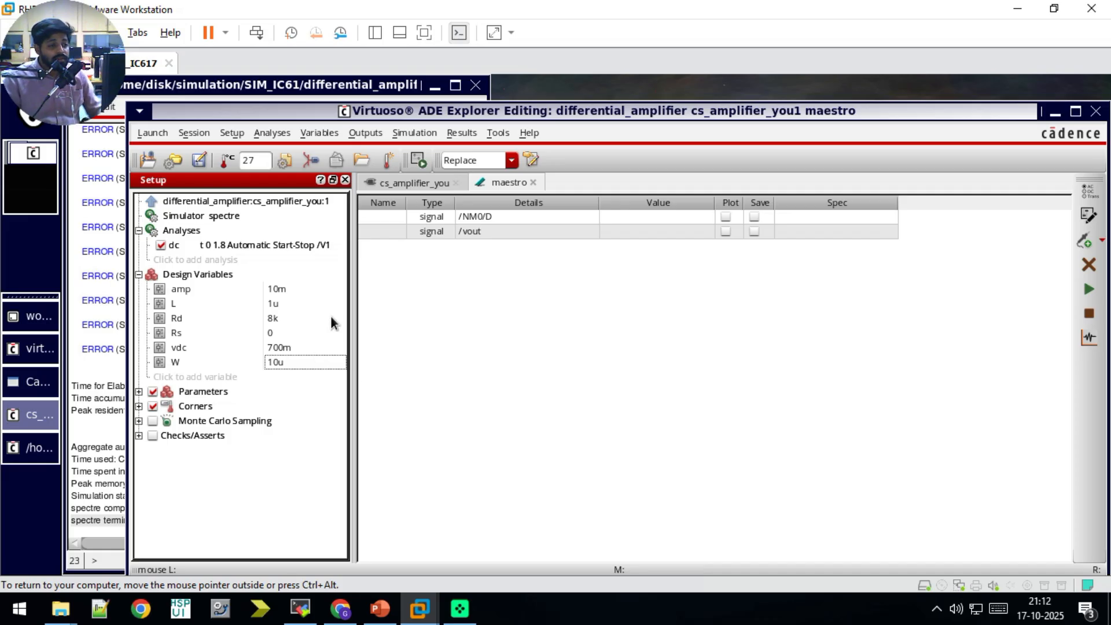
# Step: Run the simulation, enable plotting for the /NM0/D and /vout outputs, and rerun it to graph them
pyautogui.click(1081, 292)
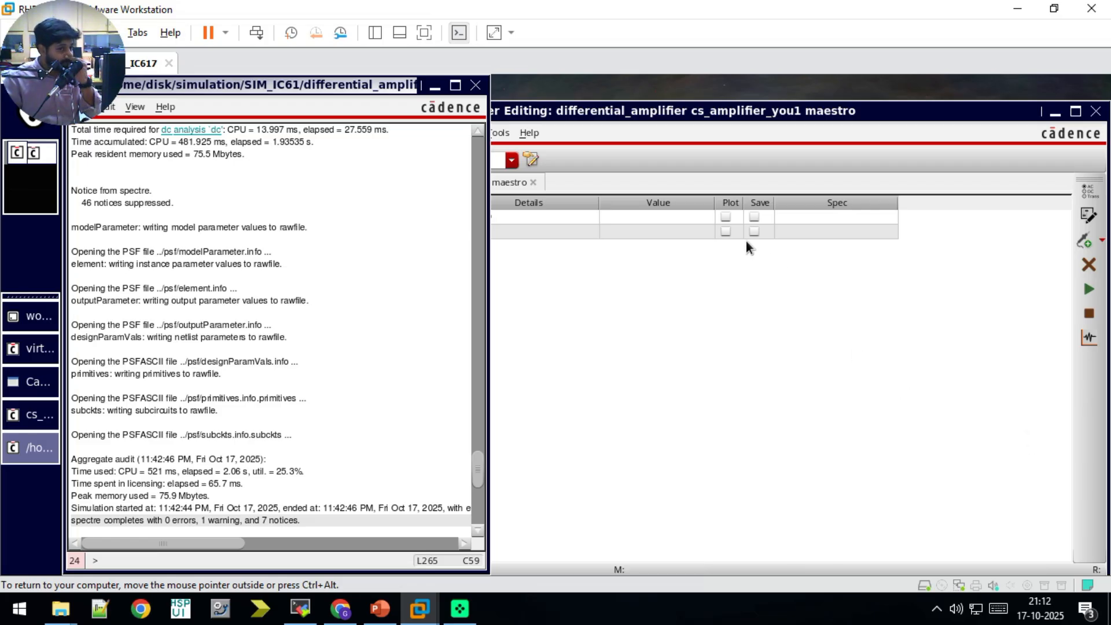
pyautogui.click(726, 216)
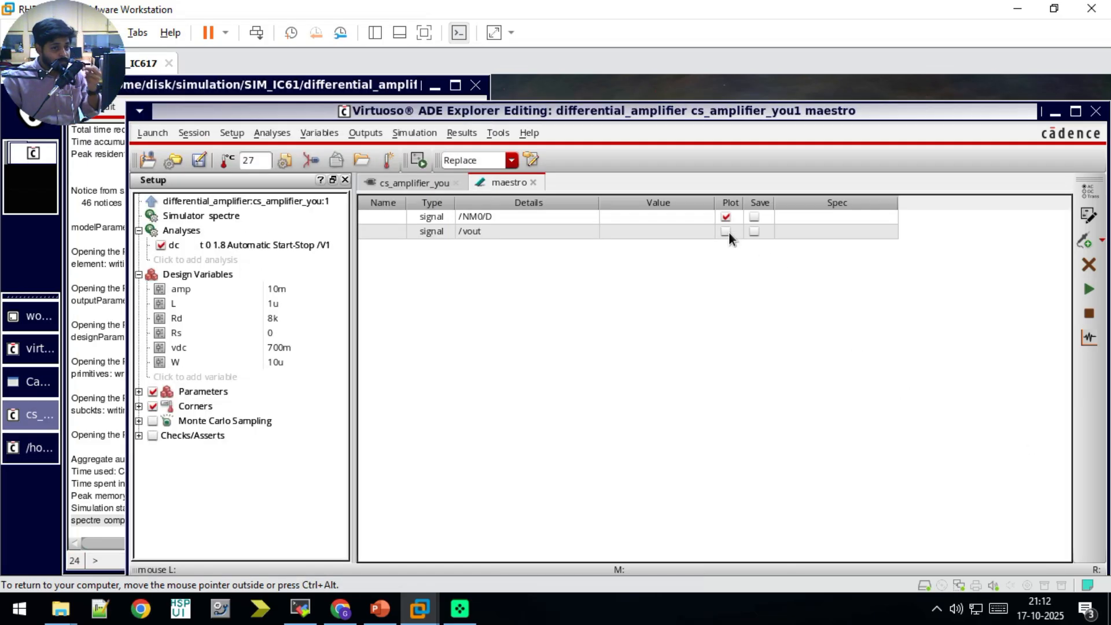
pyautogui.click(1082, 294)
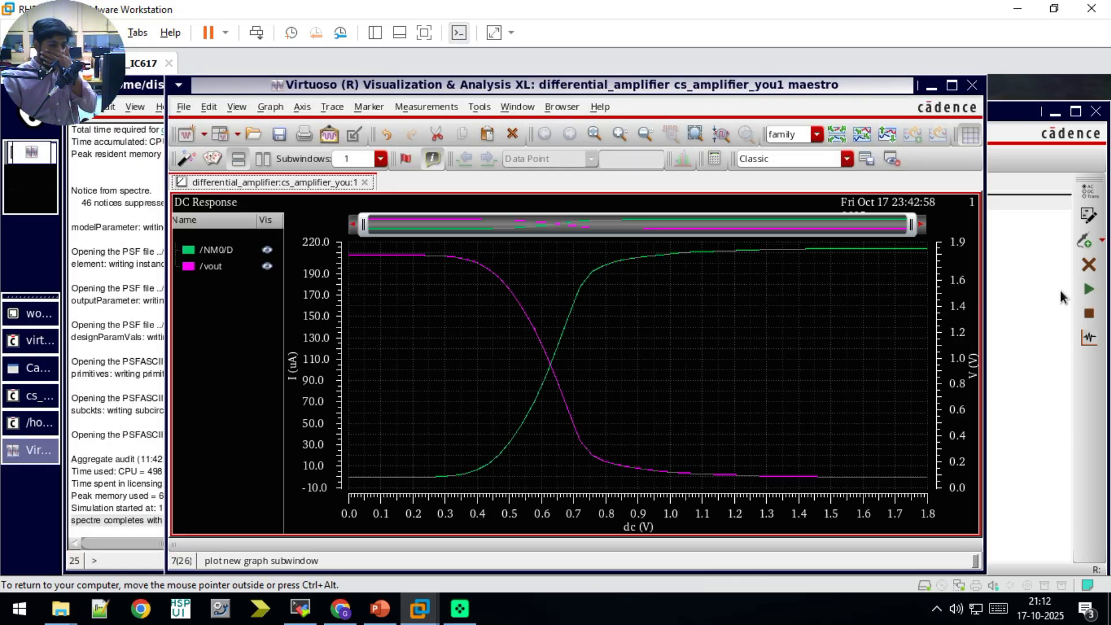
# Step: Split the DC response graph into separate strips for the /NM0/D and /vout traces
pyautogui.rightClick(415, 370)
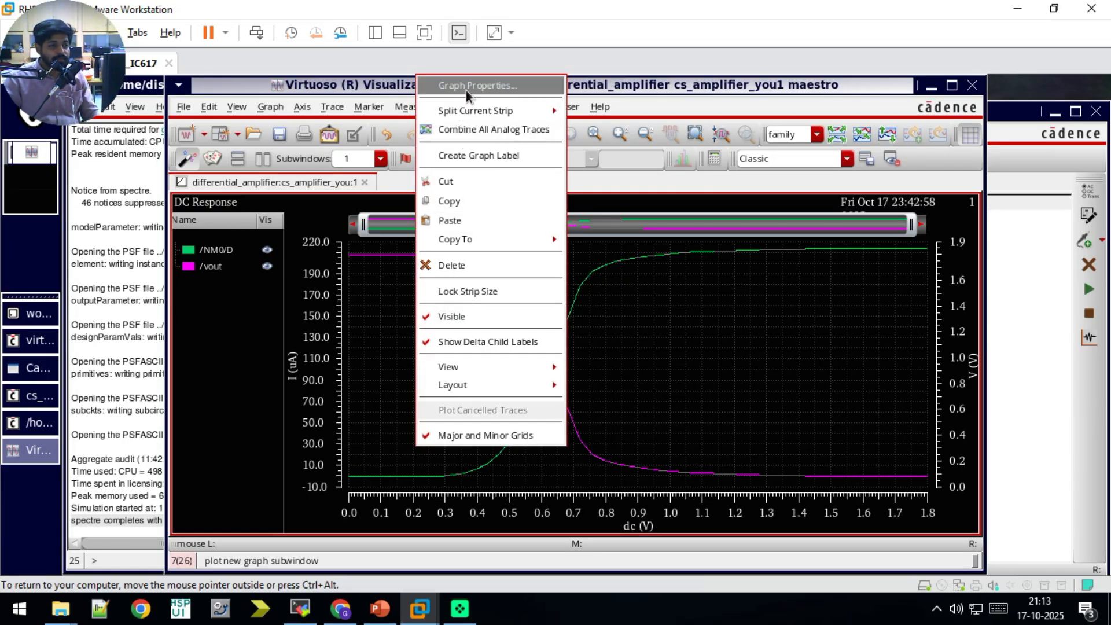
pyautogui.moveTo(484, 111)
pyautogui.click(579, 115)
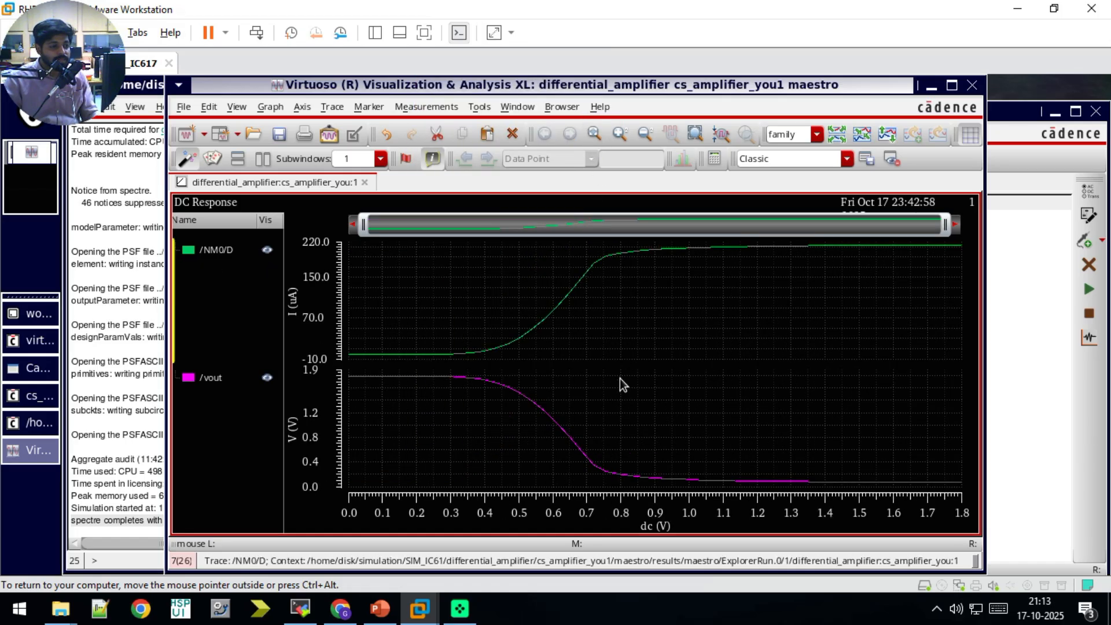
# Step: Switch to PowerPoint, start the slide show and advance to the Example 3.1 slide
pyautogui.moveTo(376, 386)
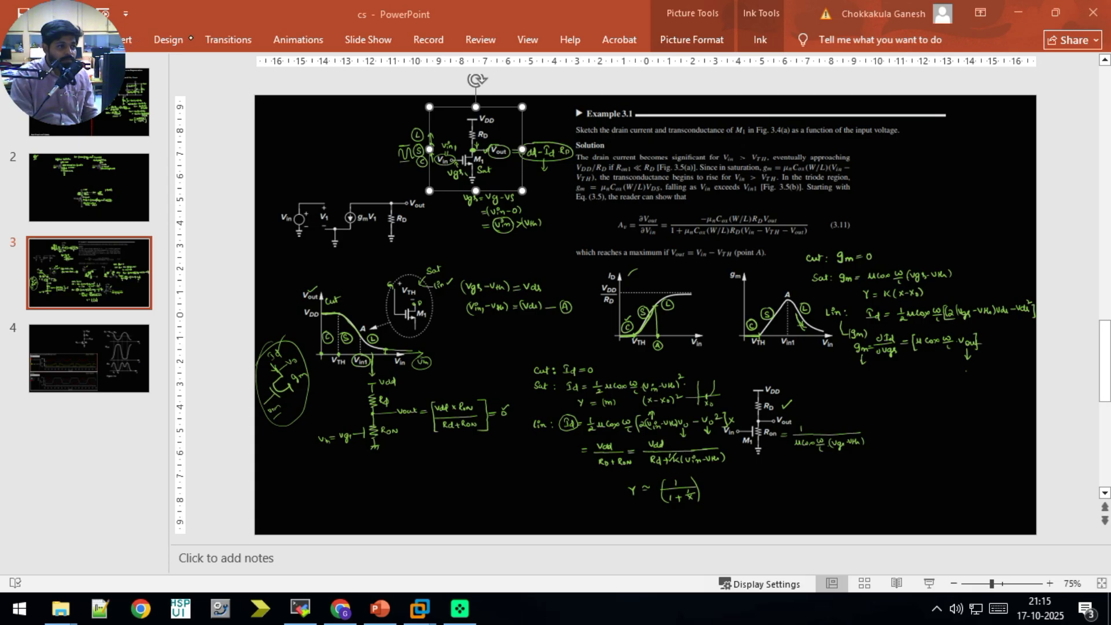
pyautogui.click(298, 40)
pyautogui.click(368, 39)
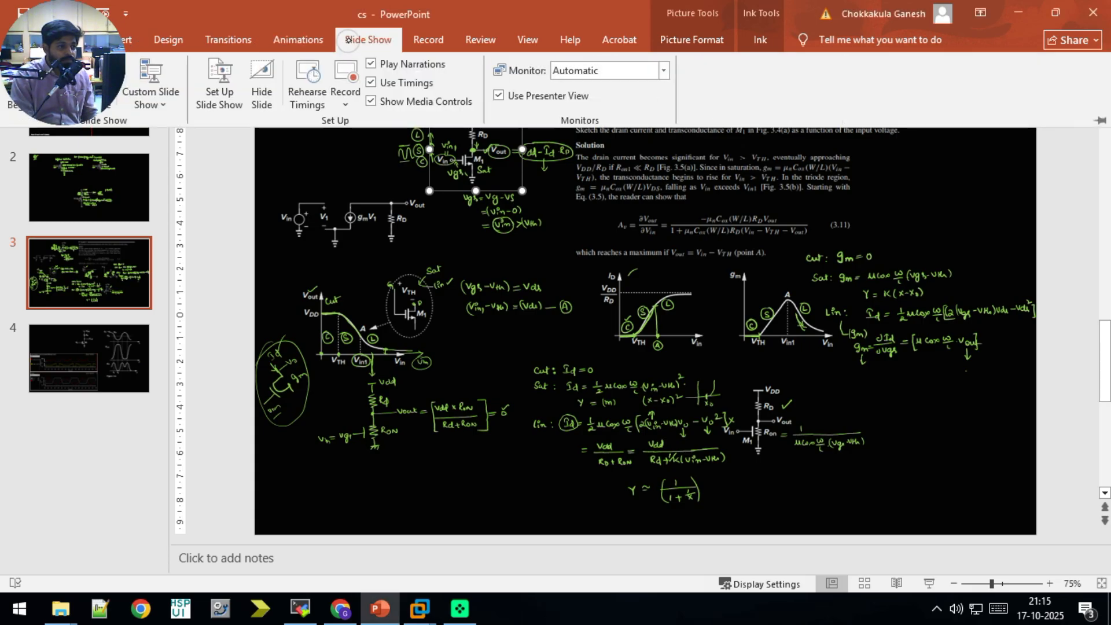
pyautogui.click(26, 83)
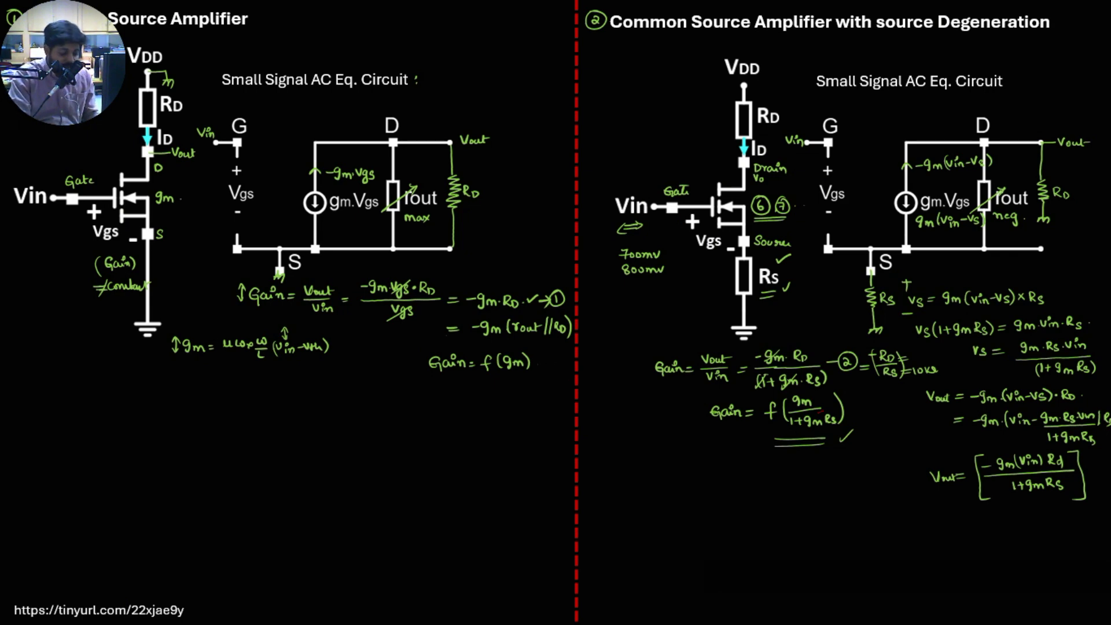
pyautogui.press('Right')
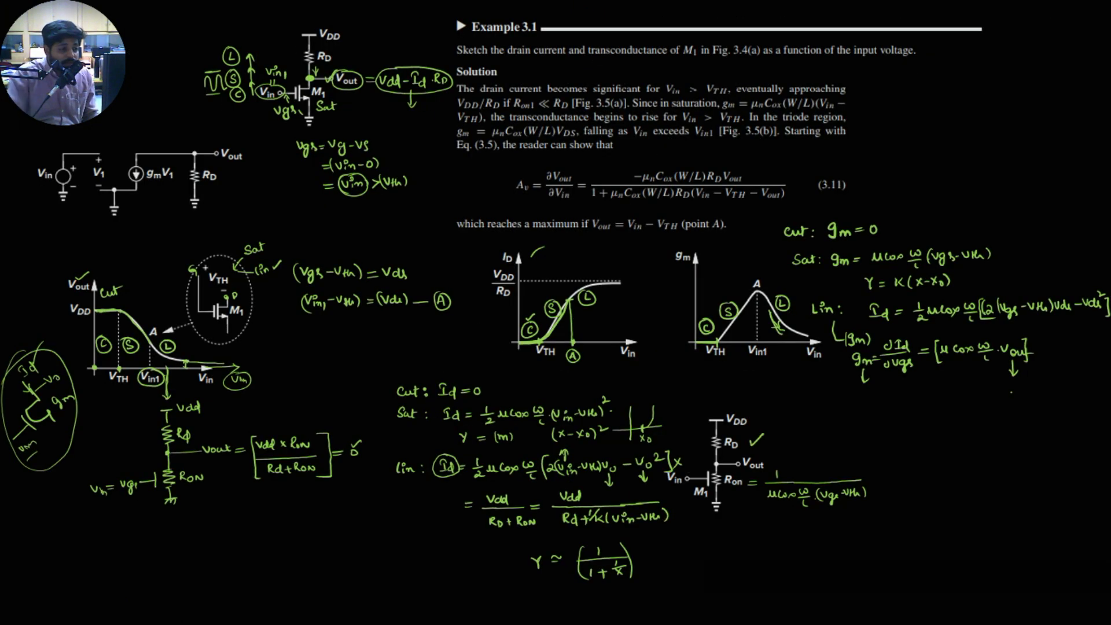